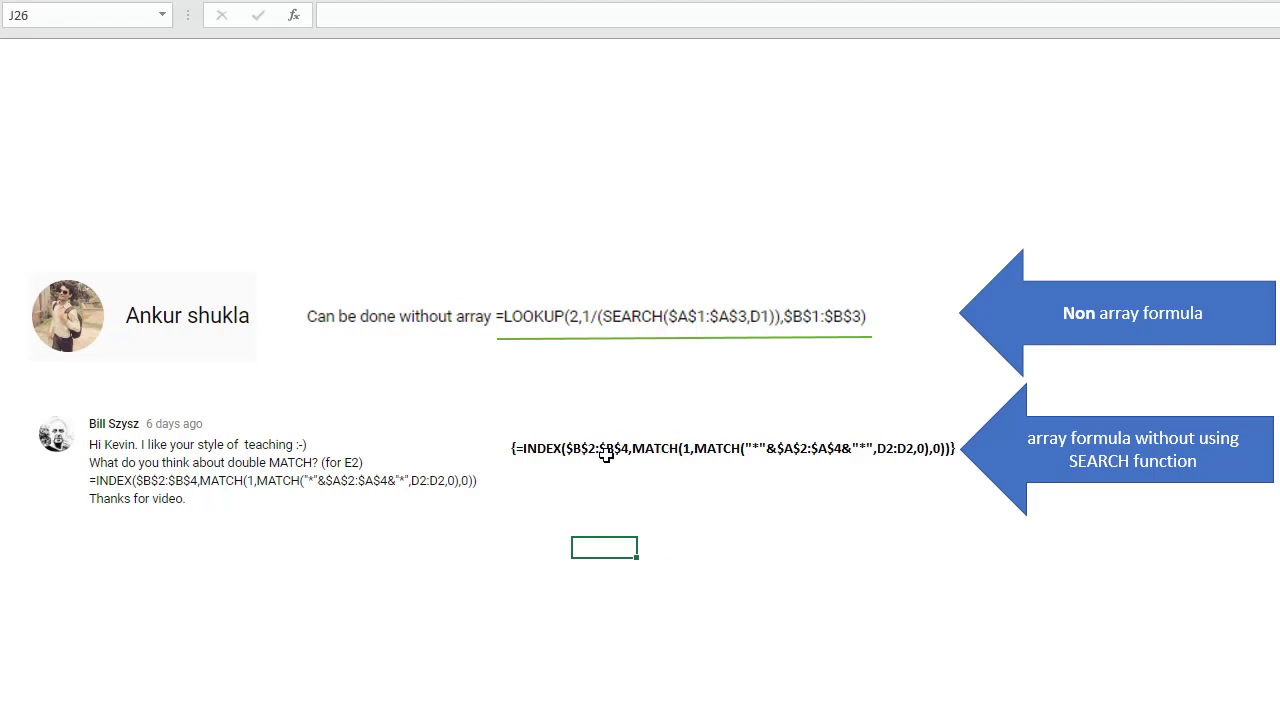
Step: View the full text of the double-MATCH array formula beside the second viewer comment
left_click(528, 448)
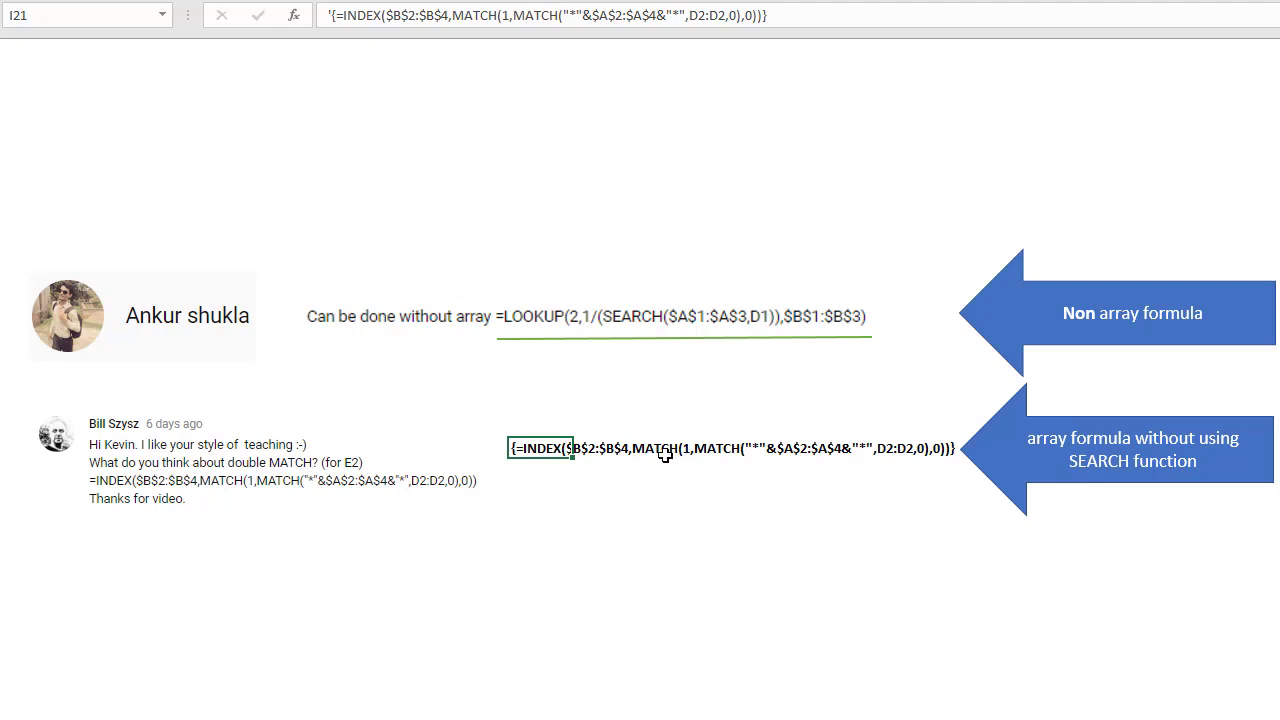
left_click(716, 486)
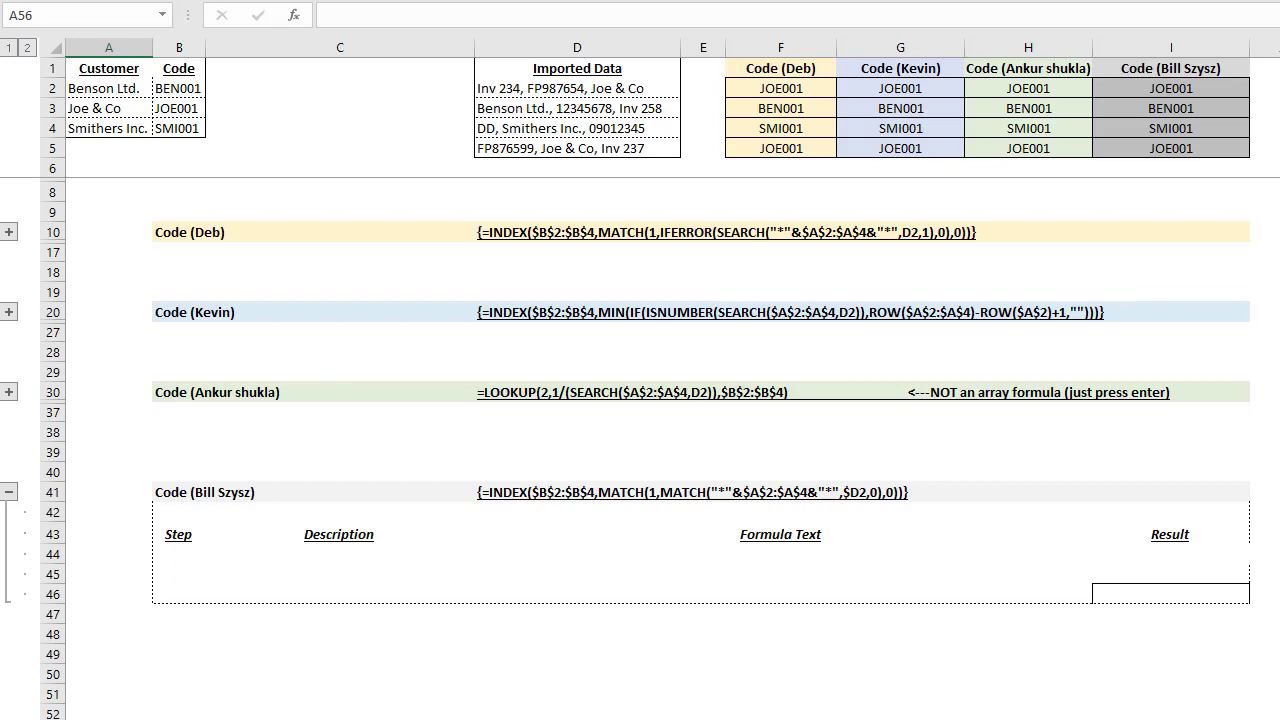
Step: Enter true in cell Q2 to reveal Step 1 of the double-MATCH formula explanation
left_click(1279, 88)
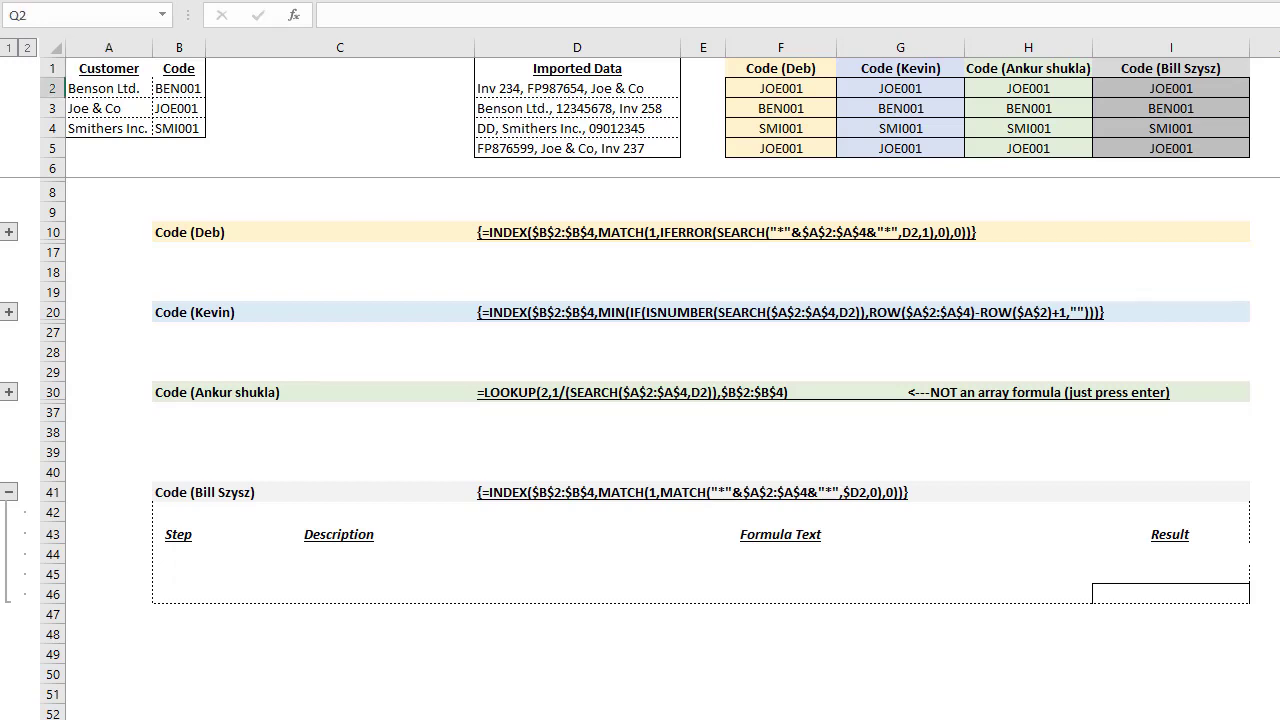
type("true")
key("Return")
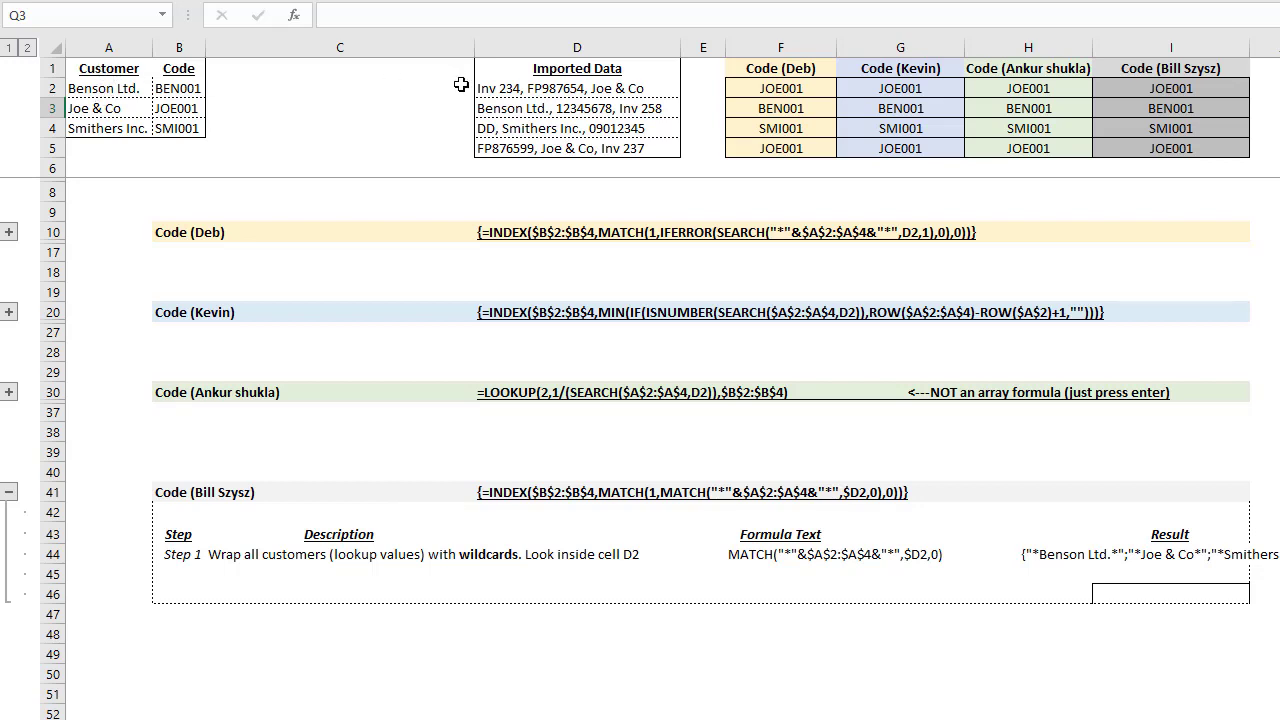
Step: Evaluate the inner MATCH lookup_value "*"&$A$2:$A$4&"*" within cell I2's formula, leaving the formula unedited
left_click(502, 89)
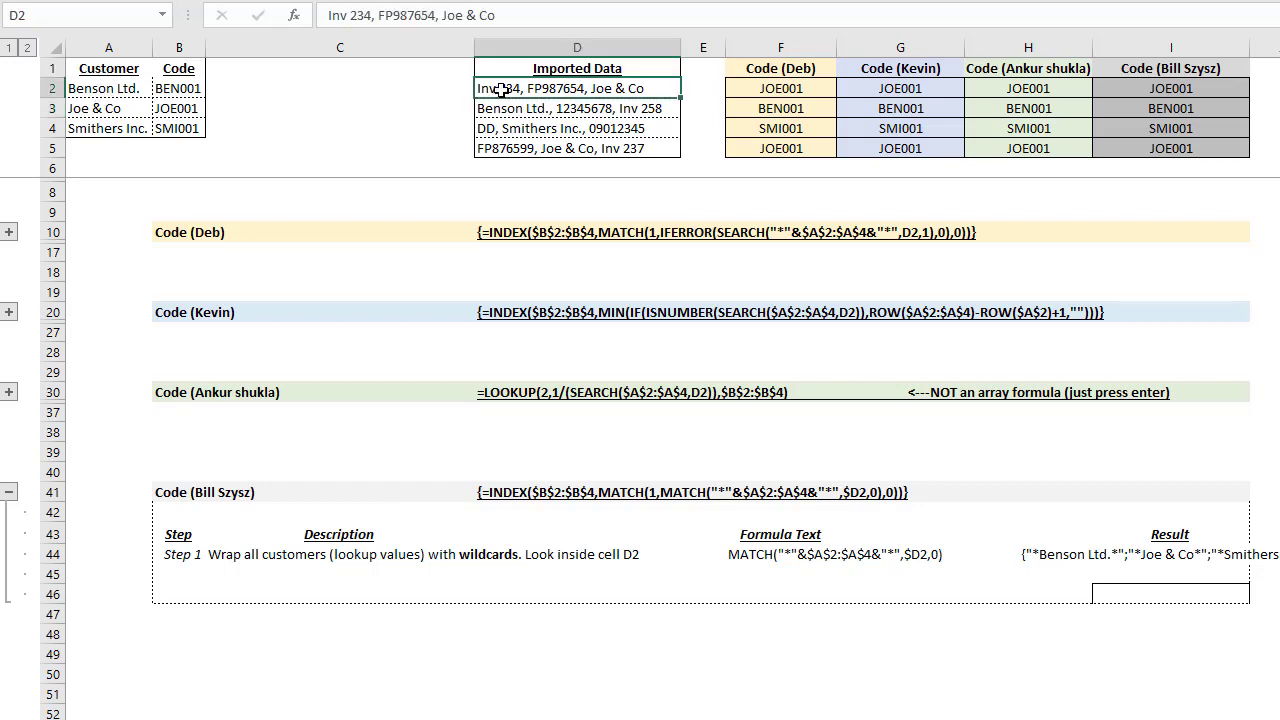
left_click_drag(694, 89, 700, 141)
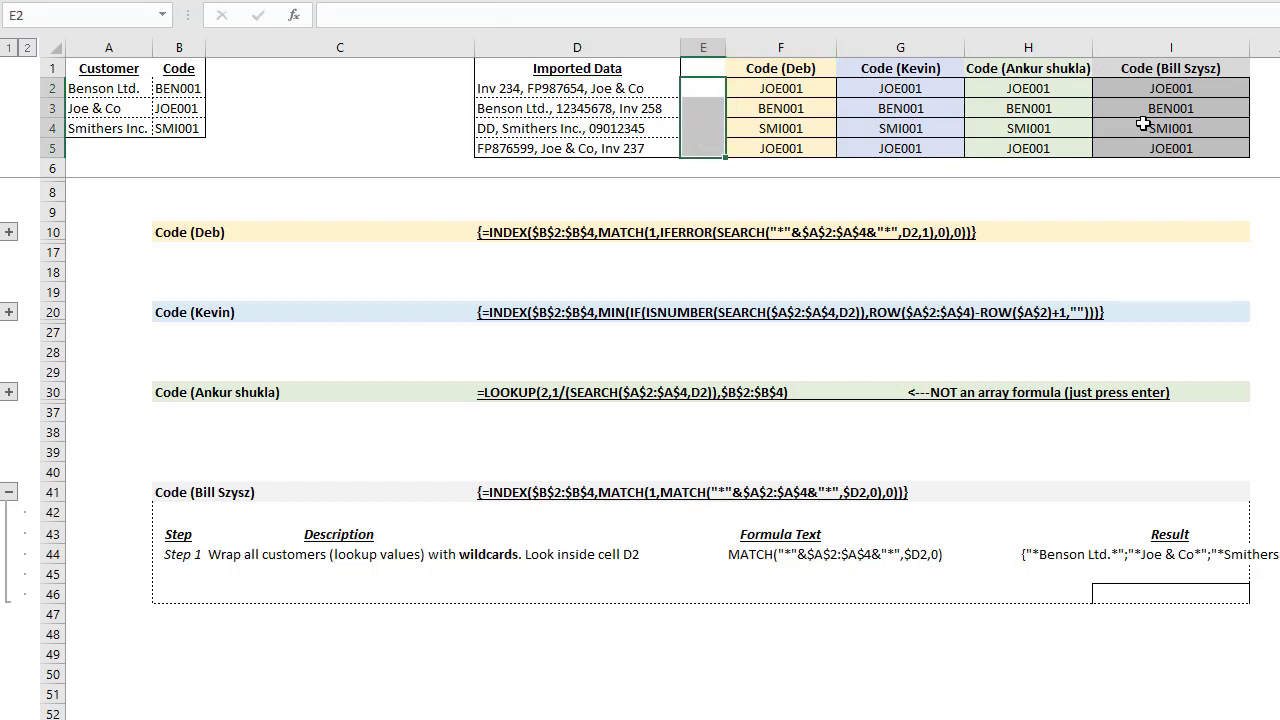
left_click(1180, 90)
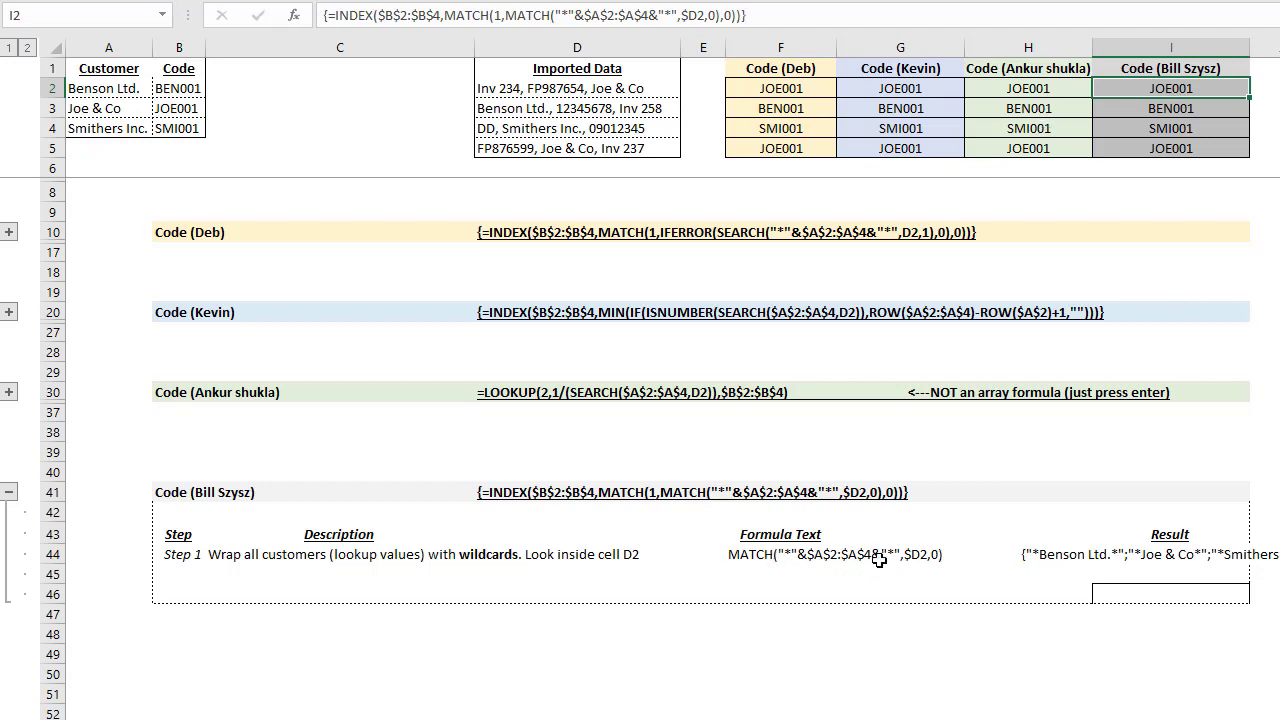
left_click(561, 17)
left_click(583, 50)
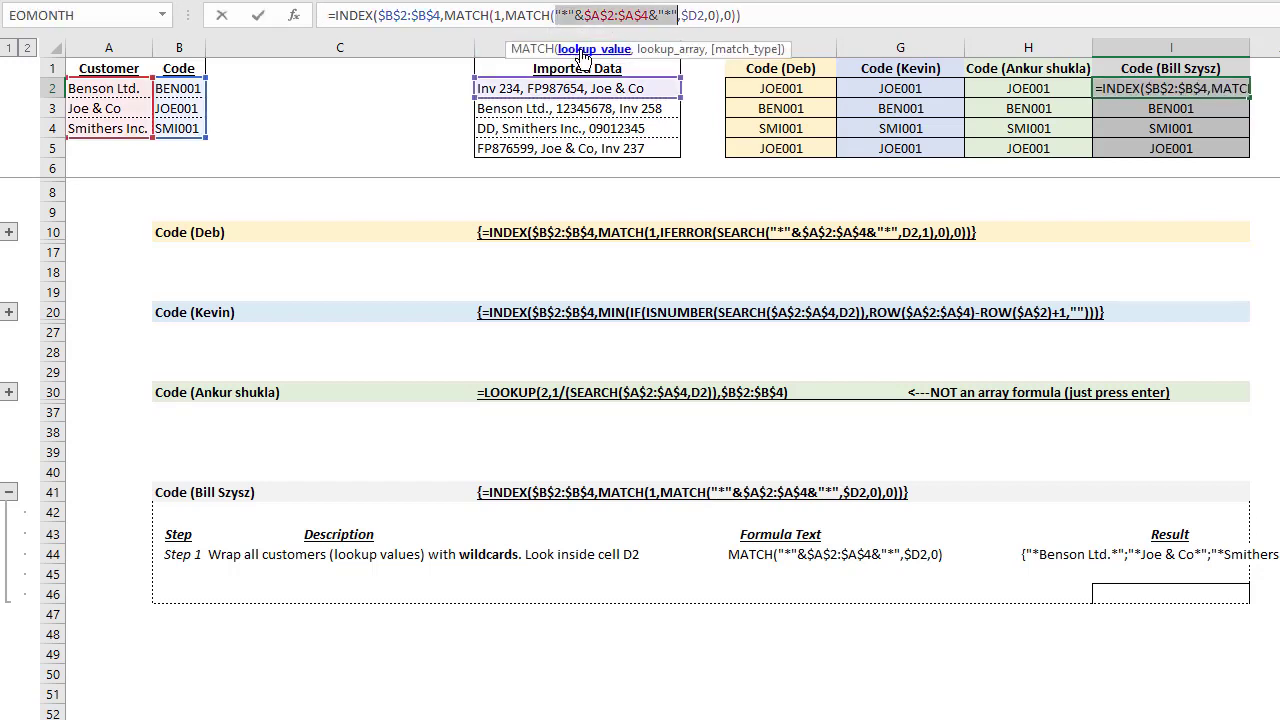
key("F9")
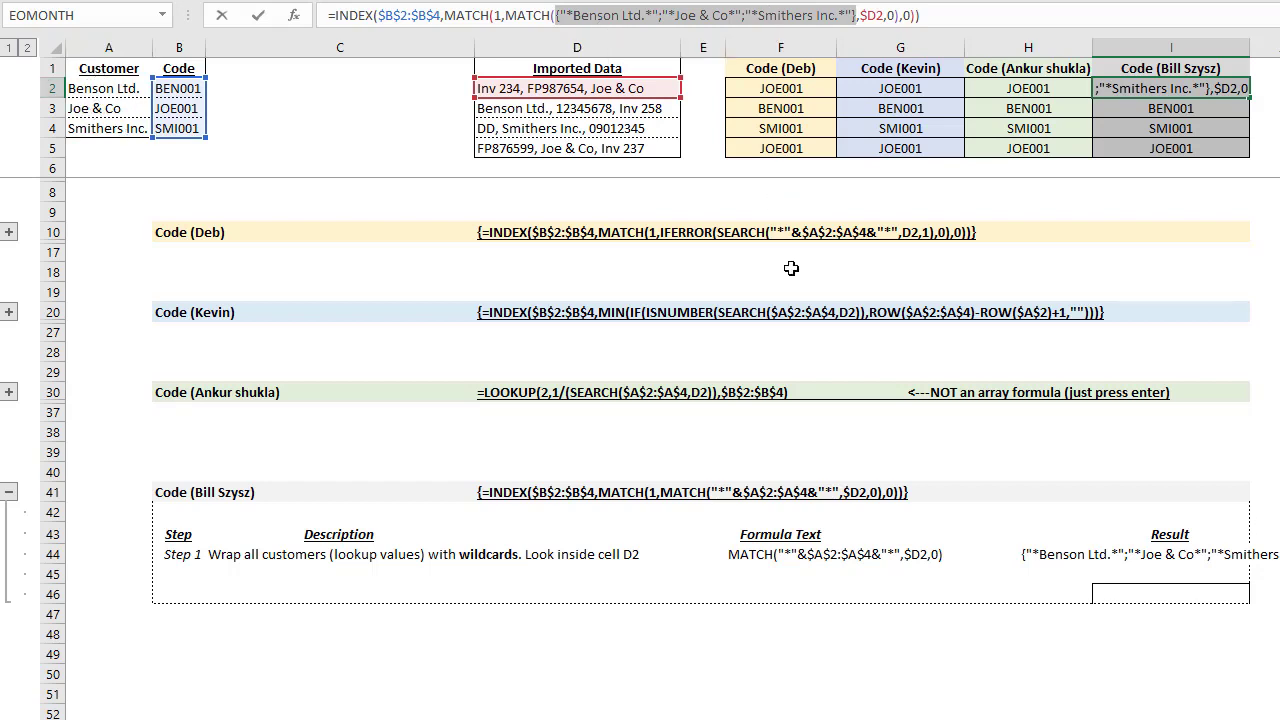
key("Escape")
left_click(790, 636)
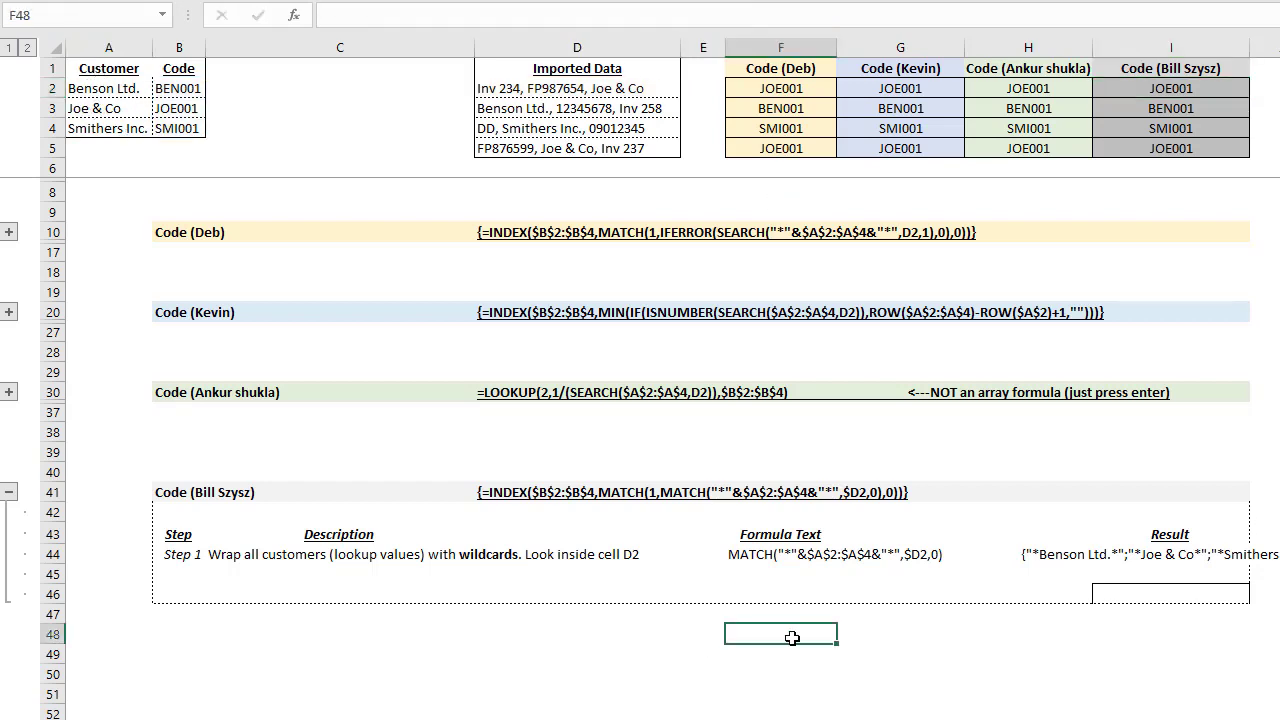
type("=match(")
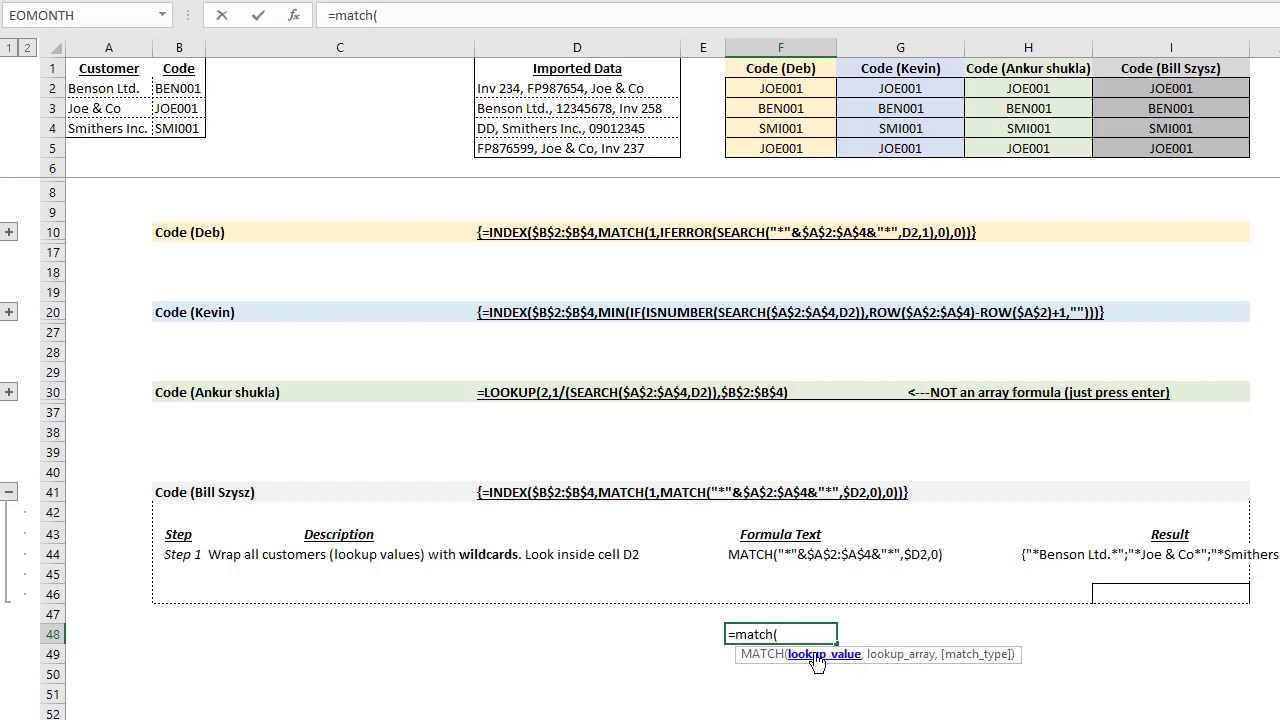
key("Escape")
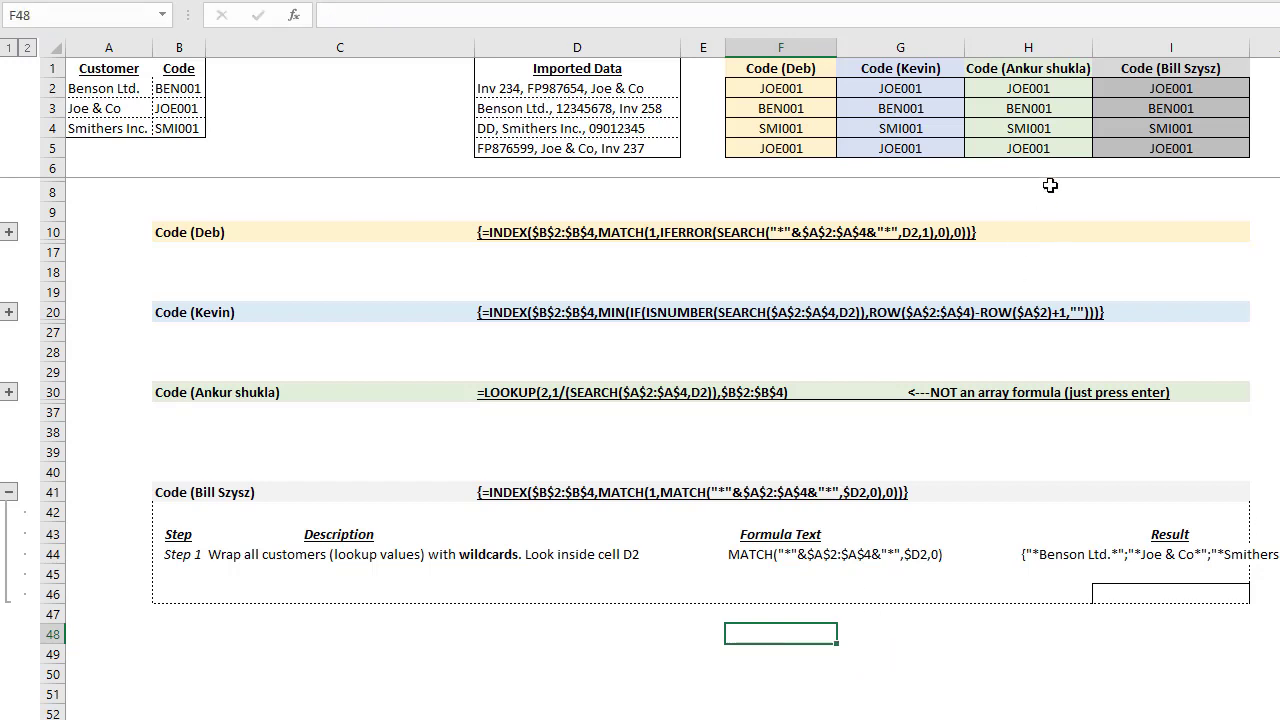
Step: Examine the lookup_value and lookup_array arguments of the inner MATCH in cell I2's formula
left_click(1113, 94)
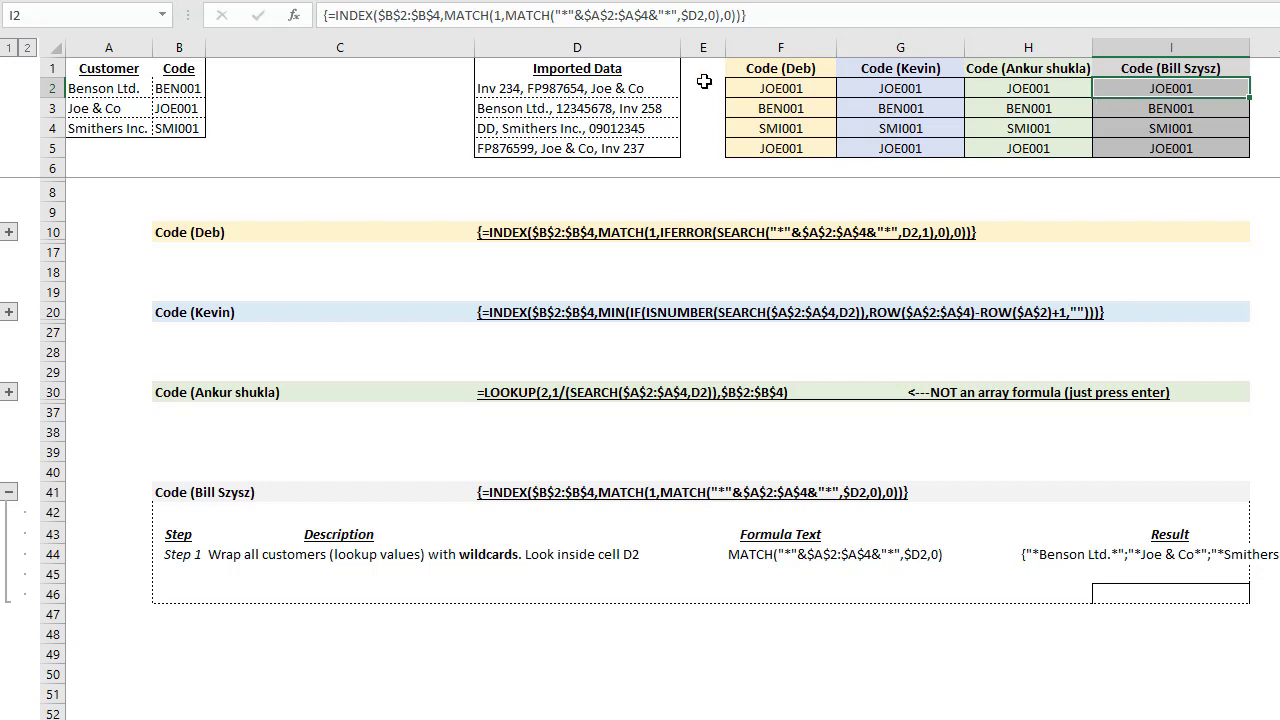
left_click(557, 16)
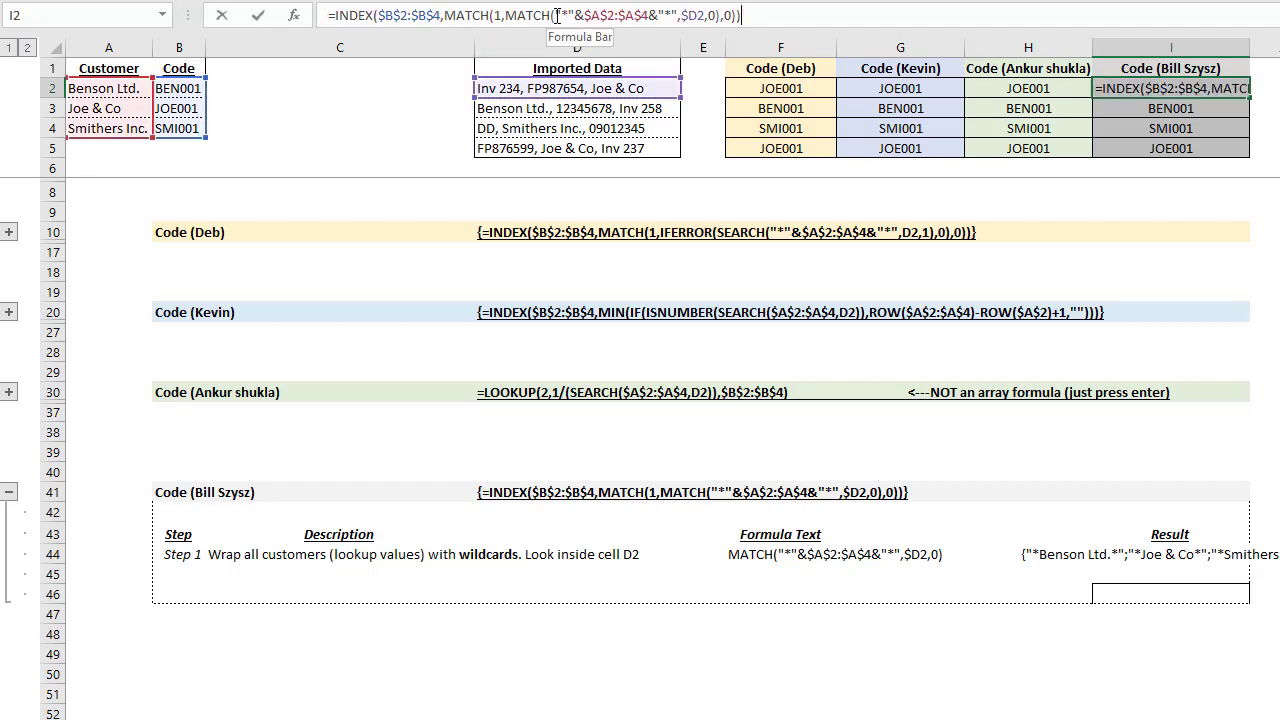
left_click(588, 50)
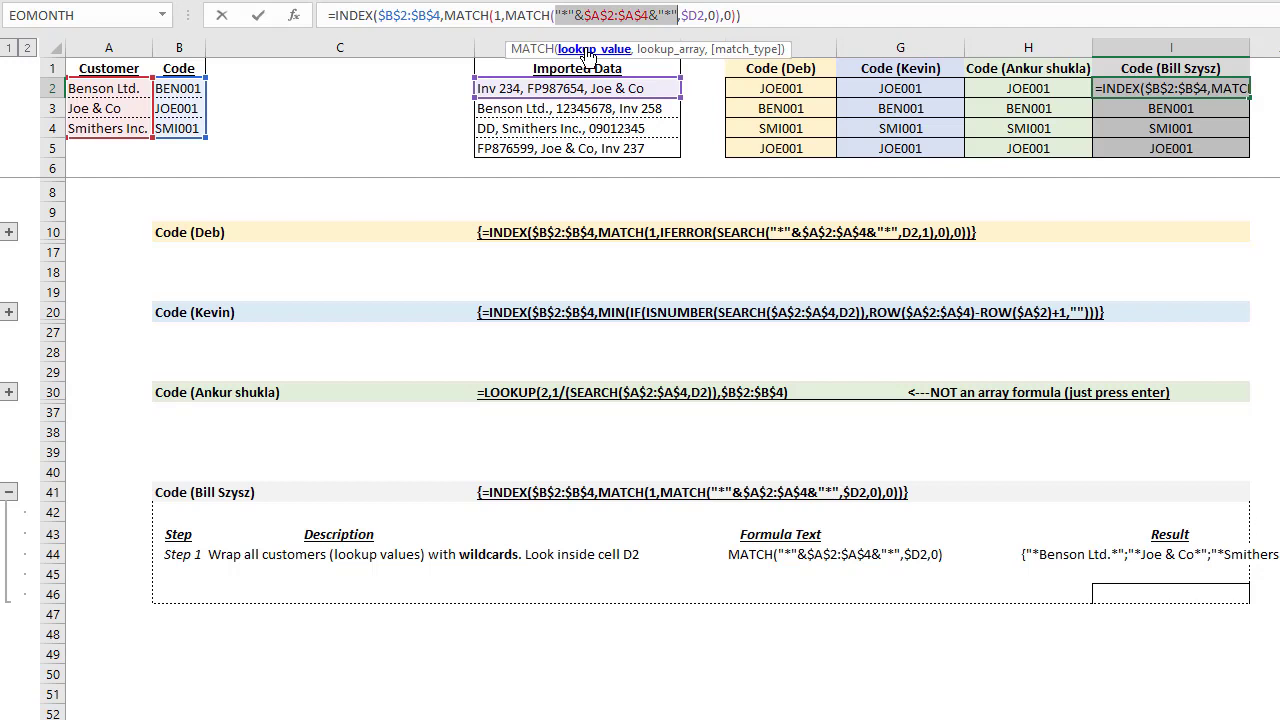
left_click(658, 50)
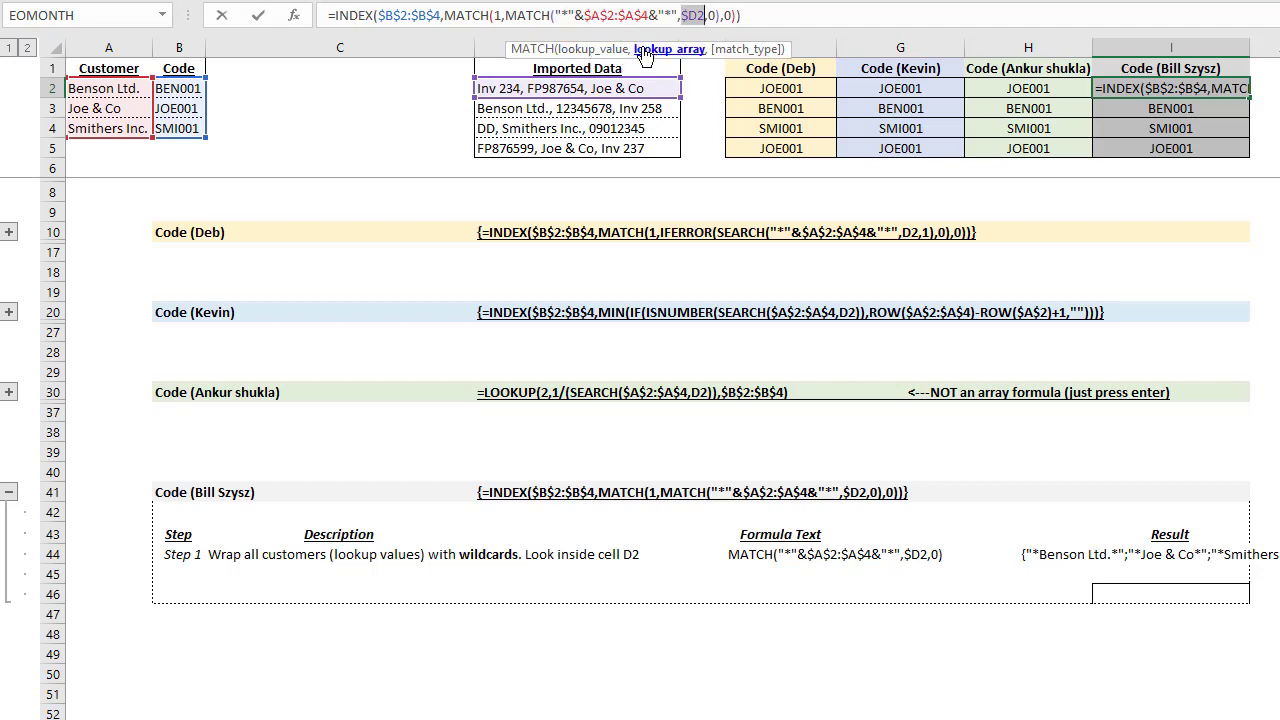
left_click(600, 50)
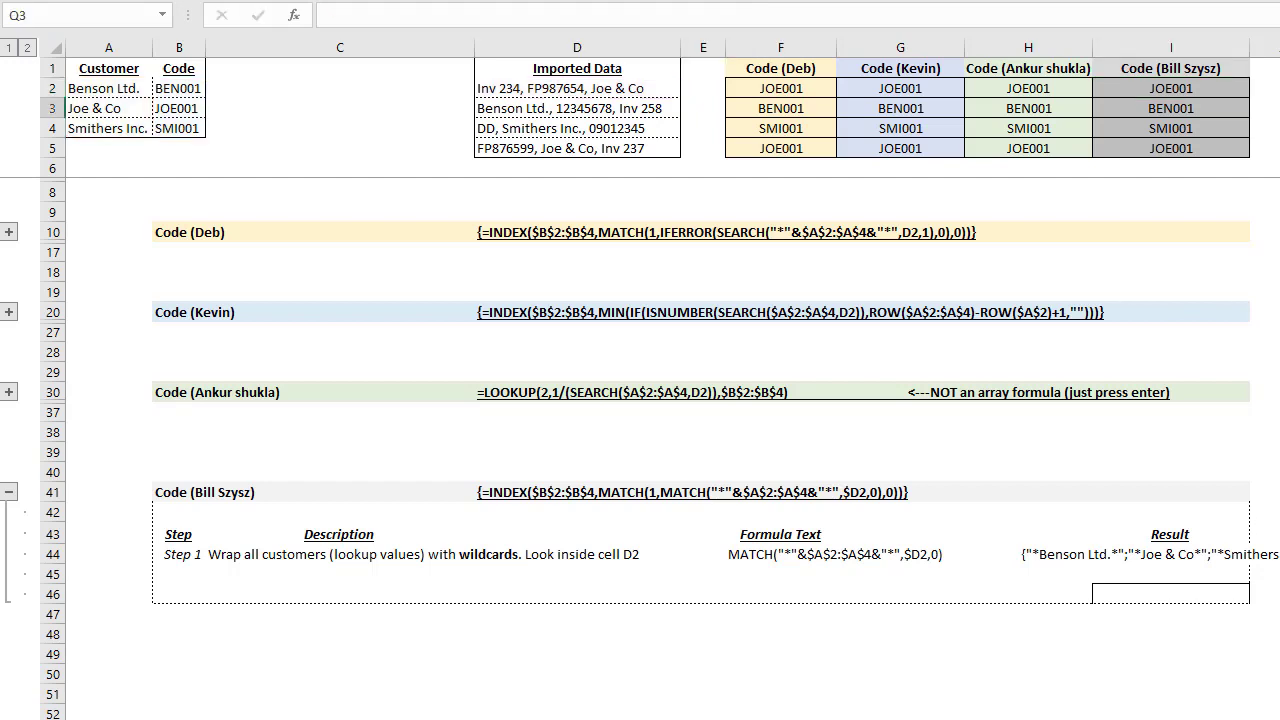
Step: Enter true in cell Q3 to reveal Step 2 of the double-MATCH formula explanation
type("true")
key("Return")
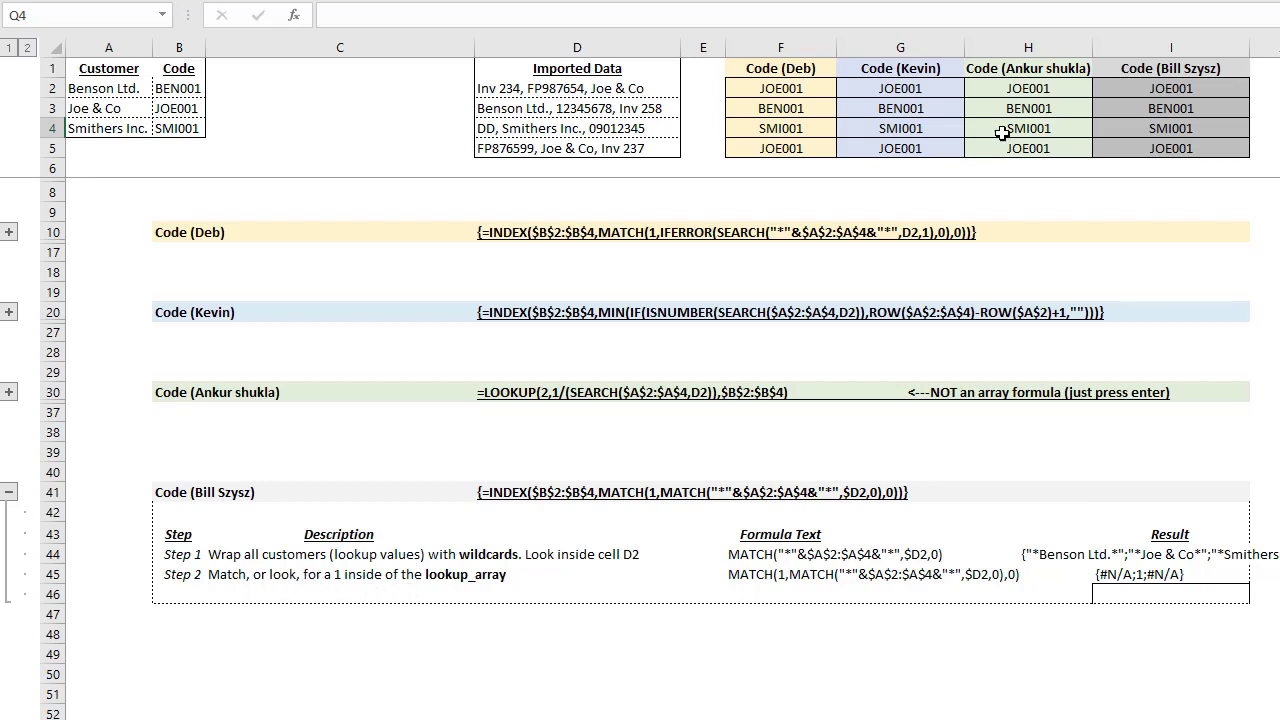
Step: Evaluate the outer MATCH's lookup_array in cell I2's formula, examine the resulting array, and leave the formula unedited
left_click(1151, 86)
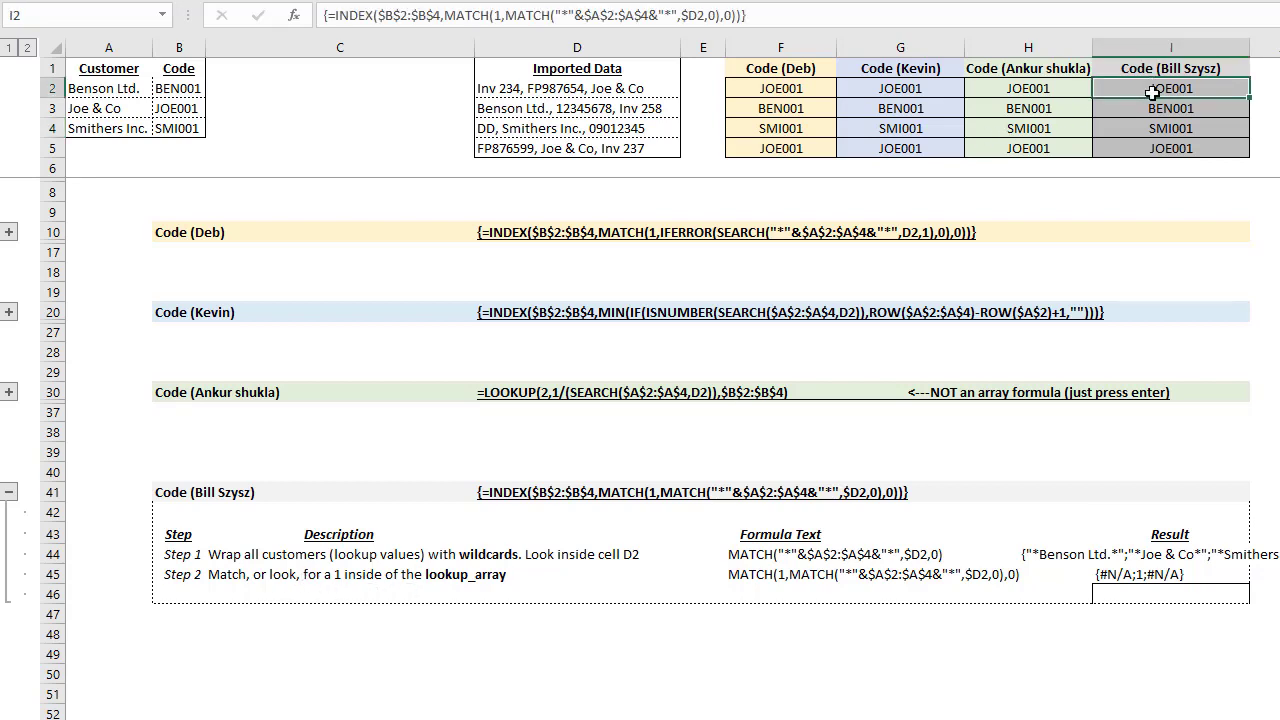
left_click(503, 17)
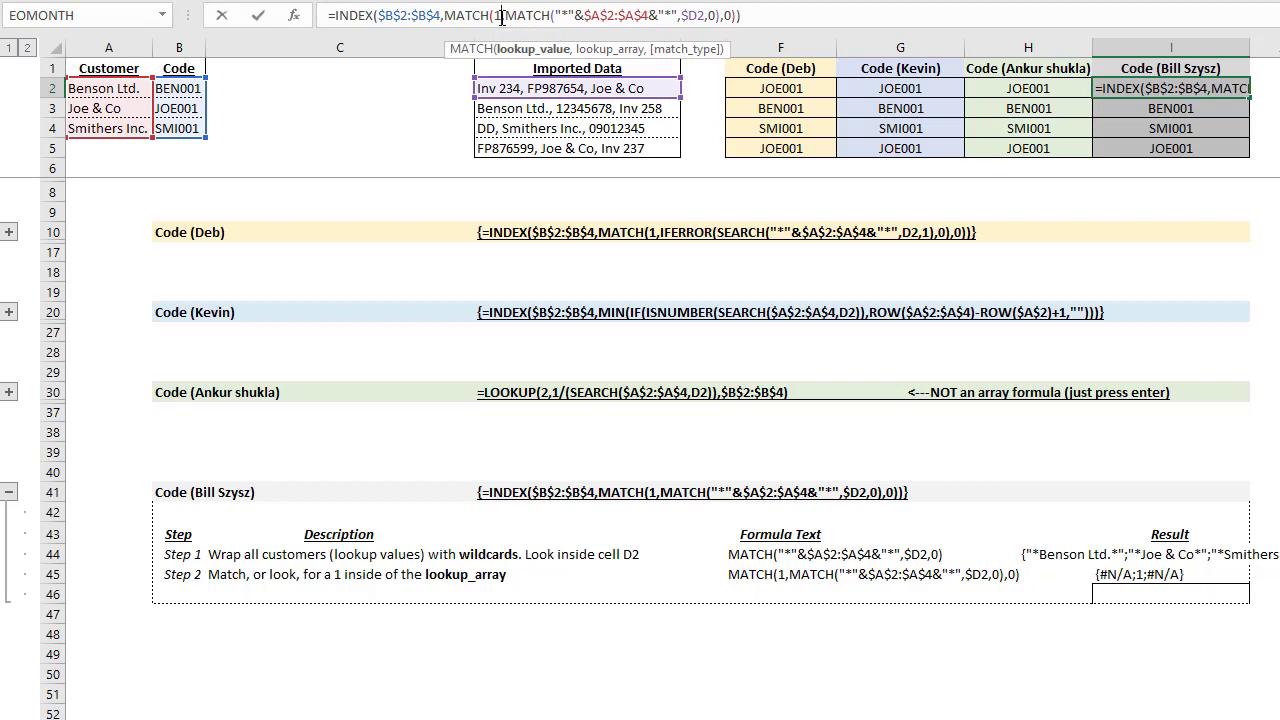
left_click(506, 52)
left_click(608, 49)
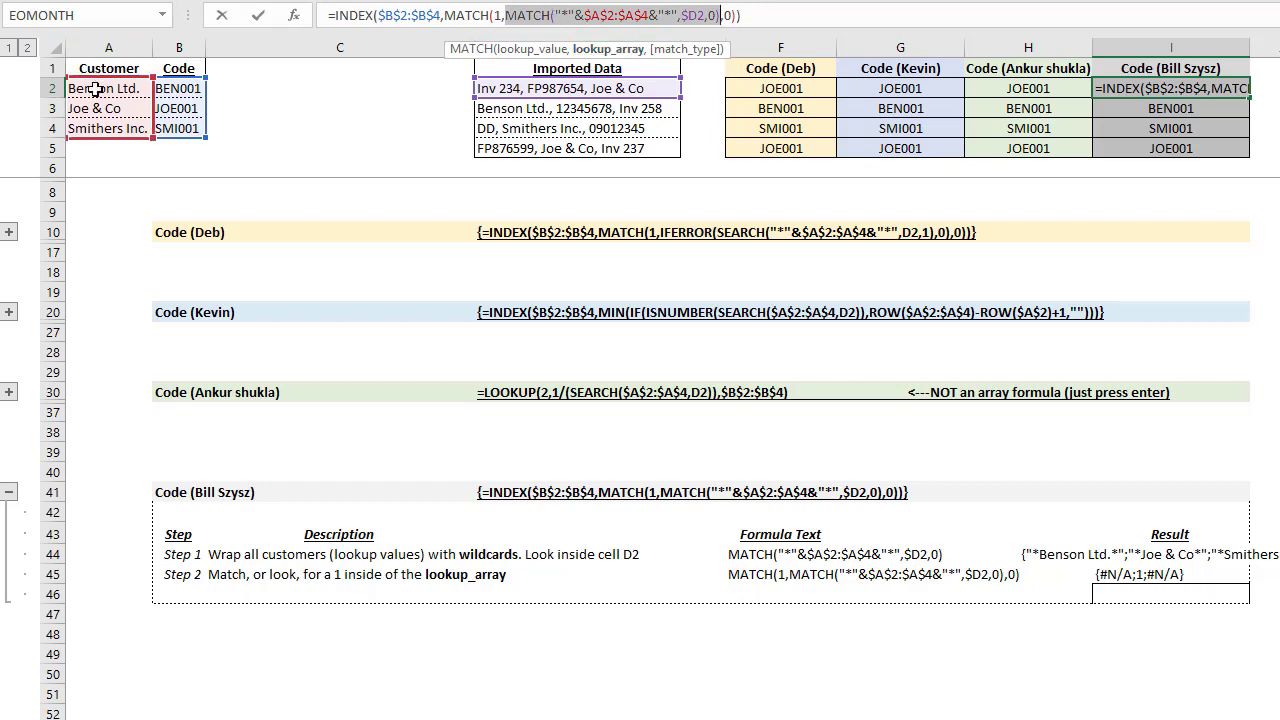
key("F9")
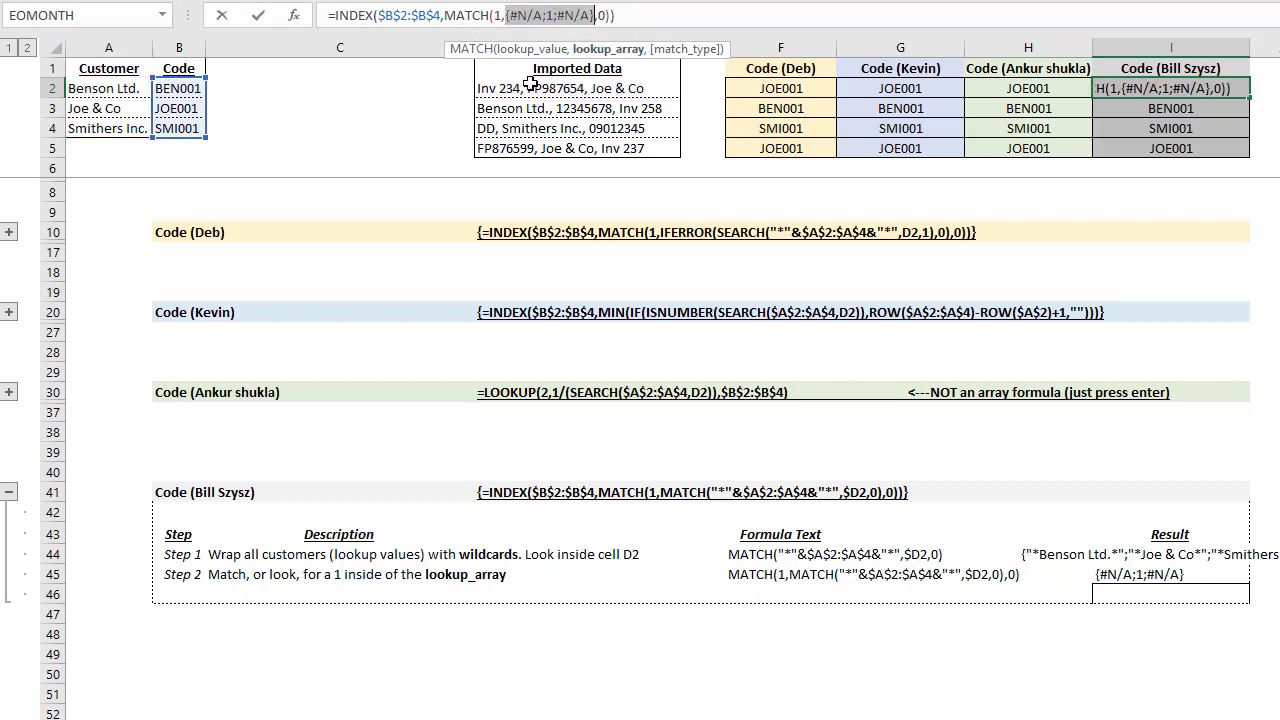
left_click(549, 15)
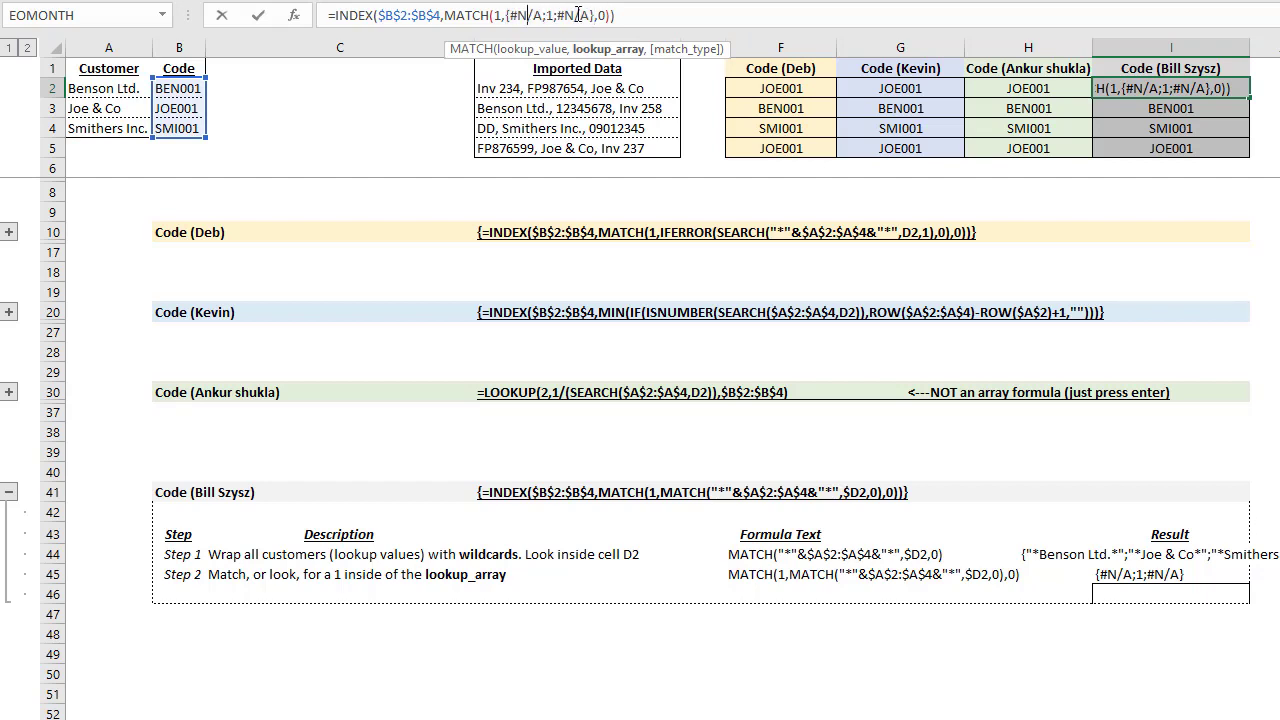
left_click(497, 16)
key("Escape")
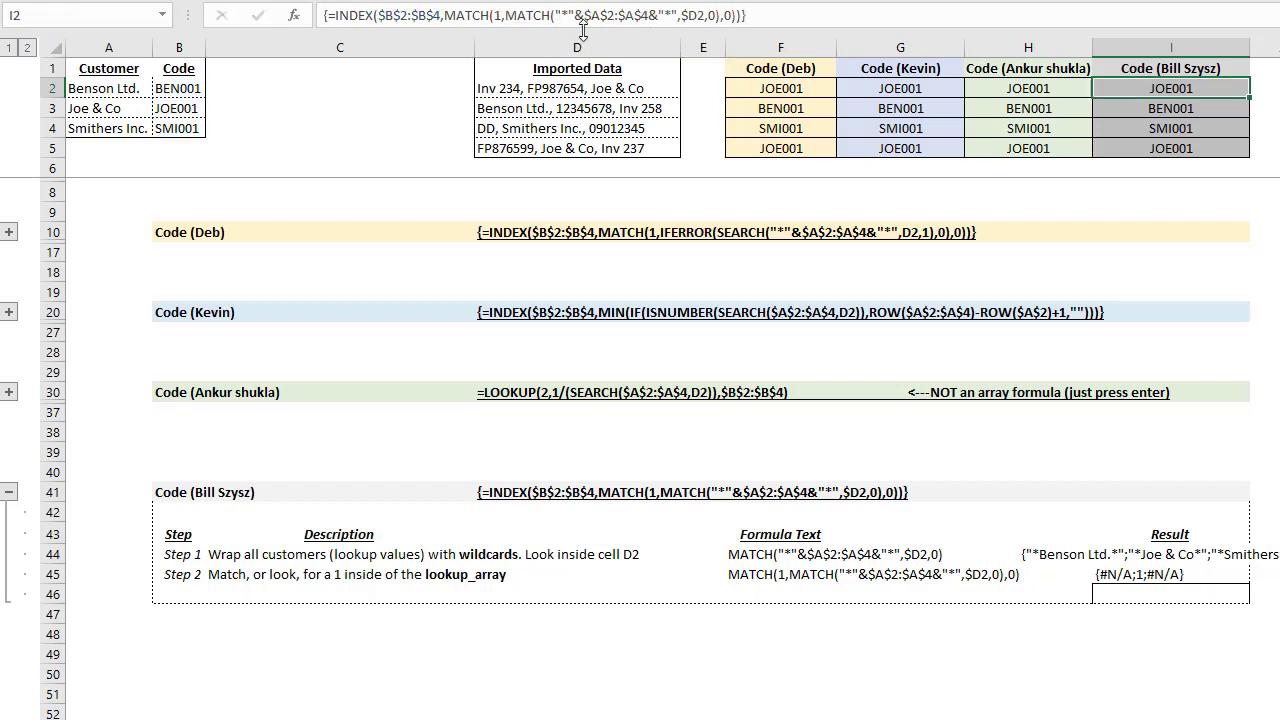
Step: Evaluate the INDEX row_num argument in cell I2's formula without keeping the change
left_click(452, 16)
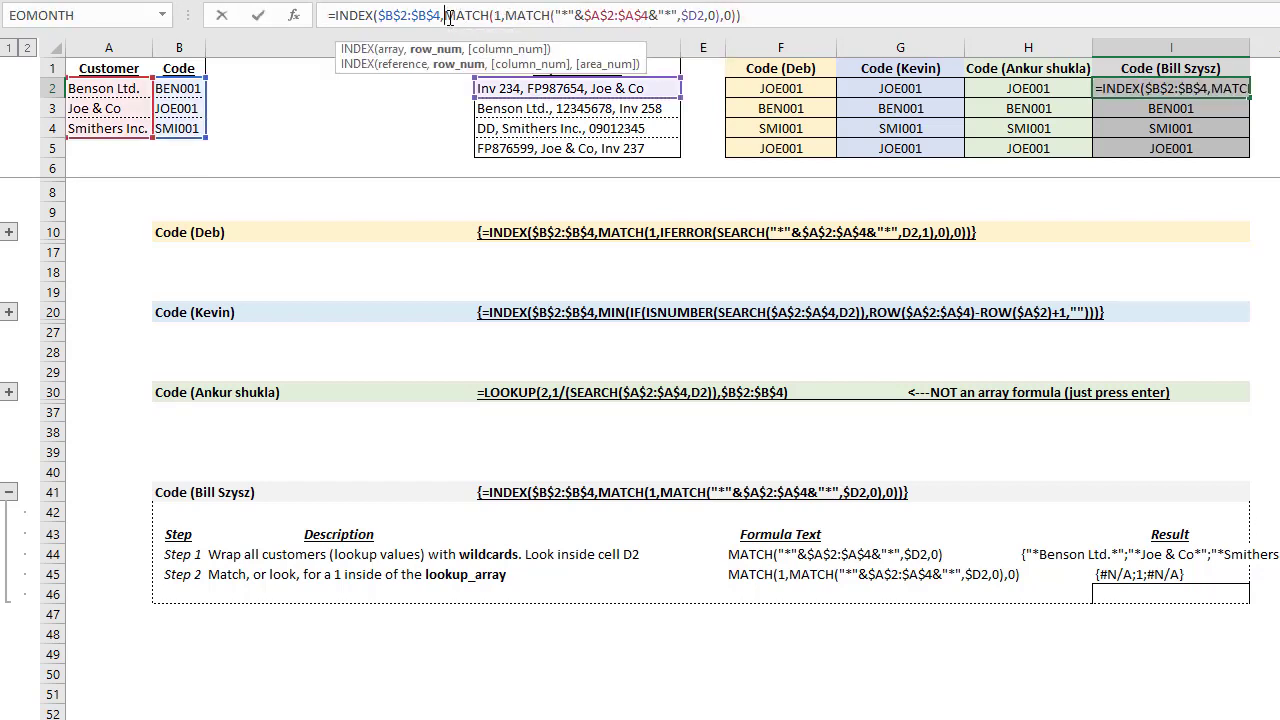
left_click(449, 50)
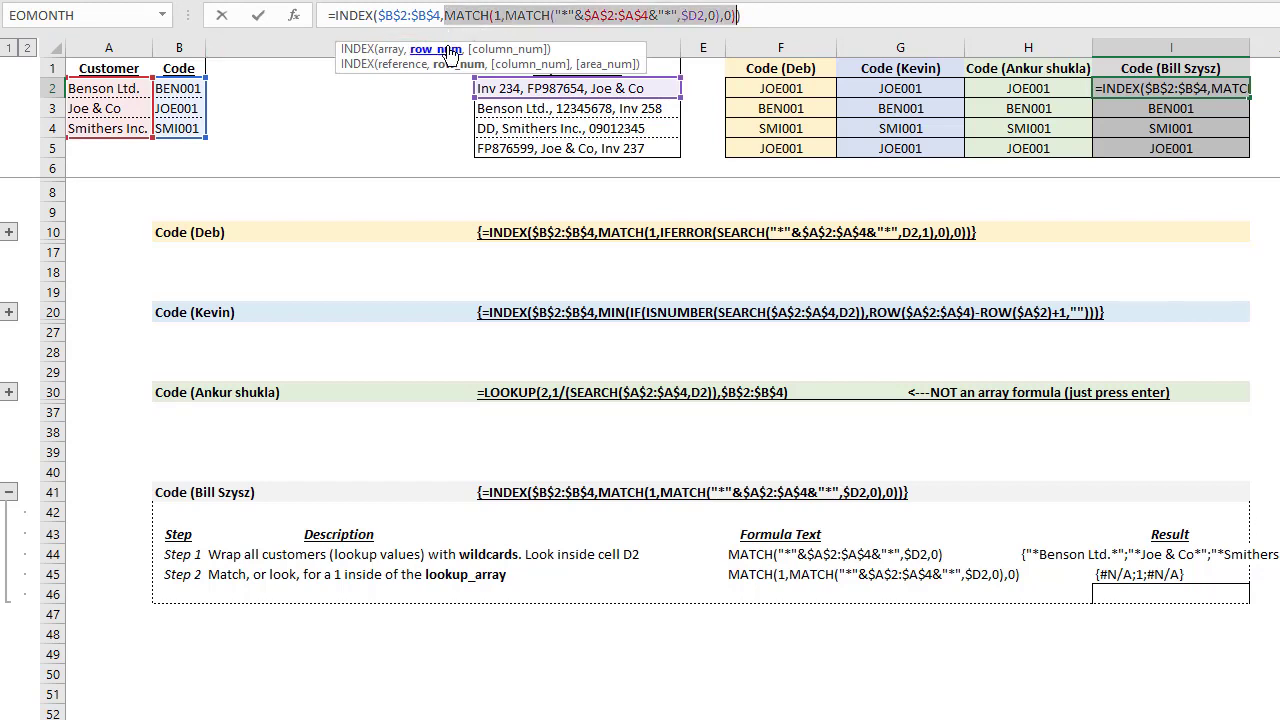
type("2:$B$4,2")
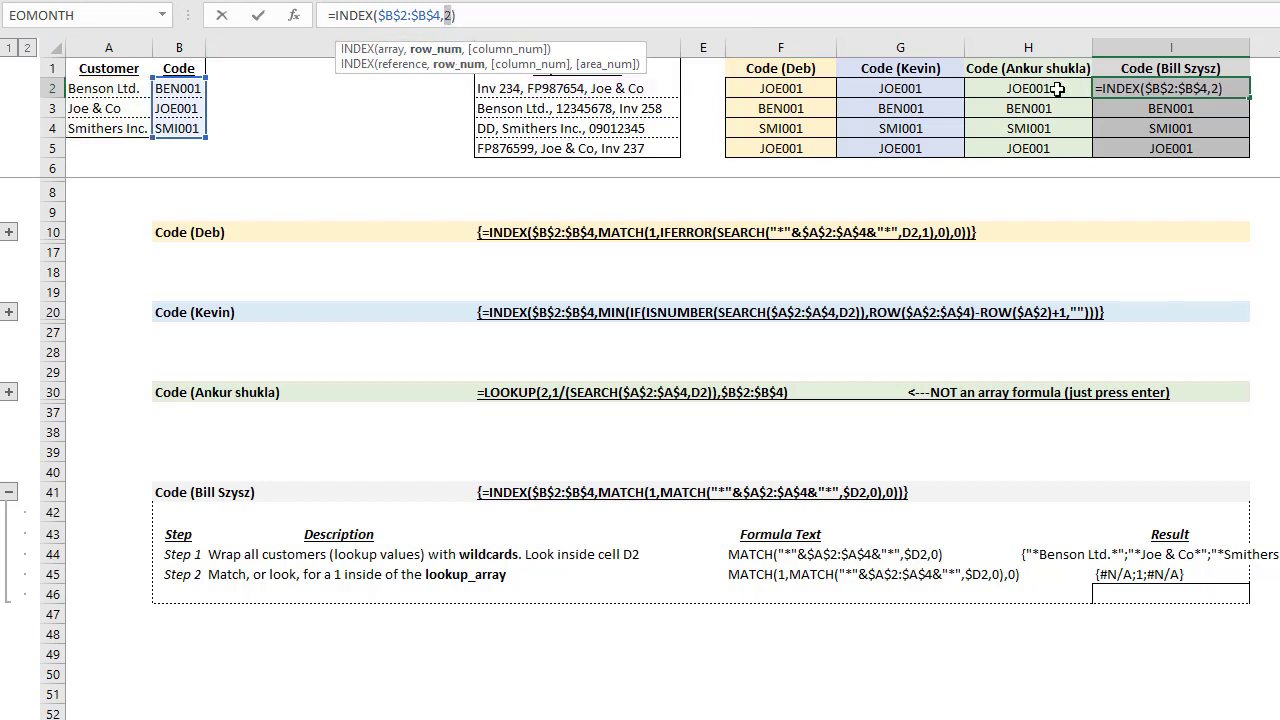
key("Escape")
Step: Evaluate the INDEX row_num argument in cell I3's formula without keeping the change
left_click(1106, 103)
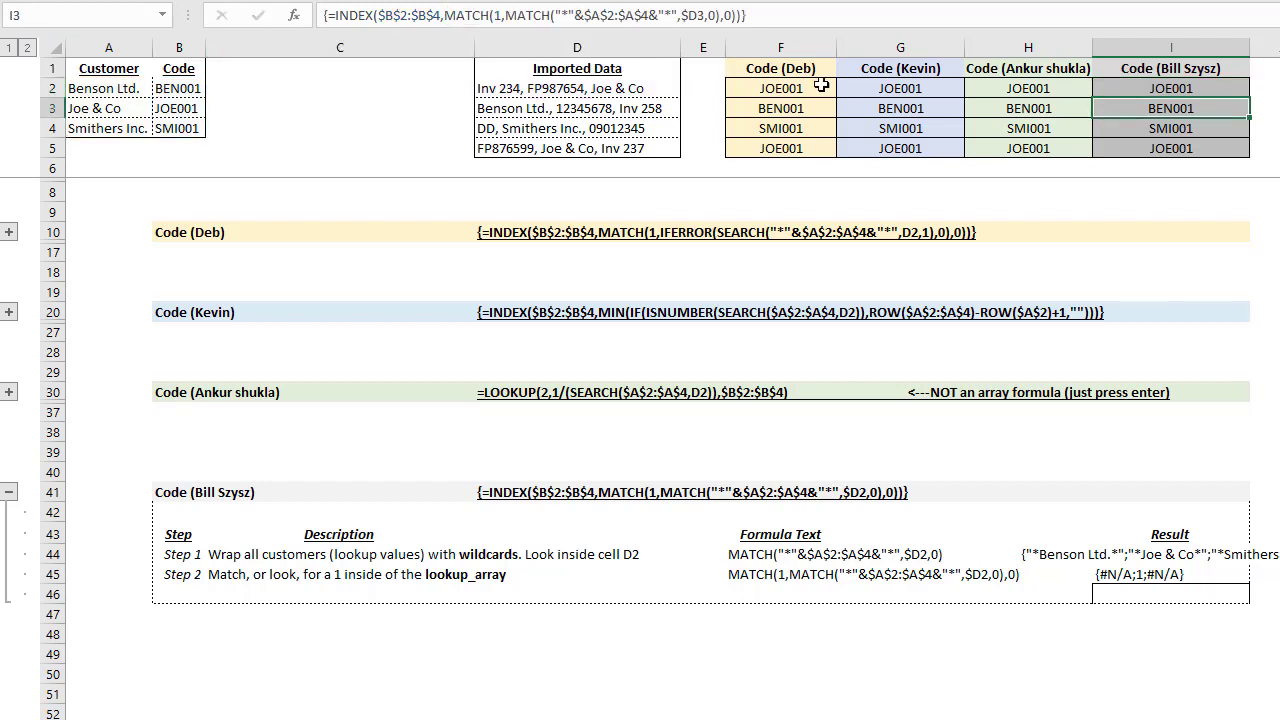
left_click(445, 18)
left_click(452, 50)
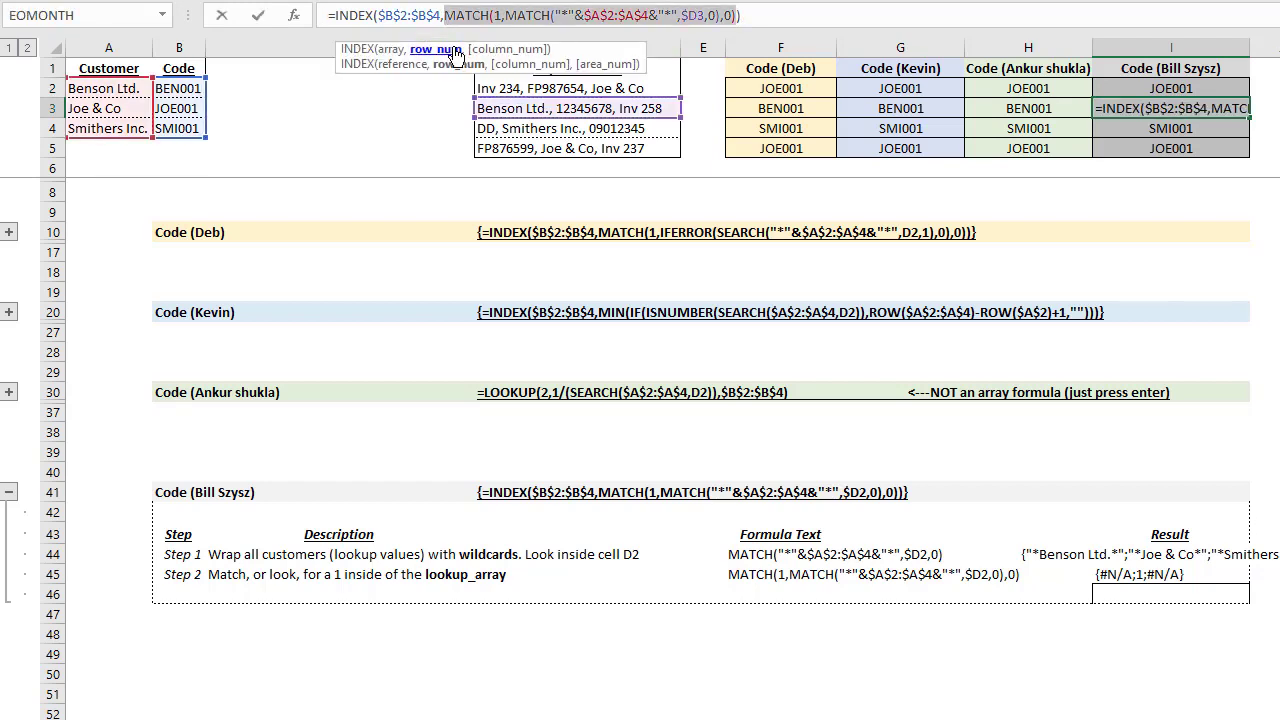
type("1")
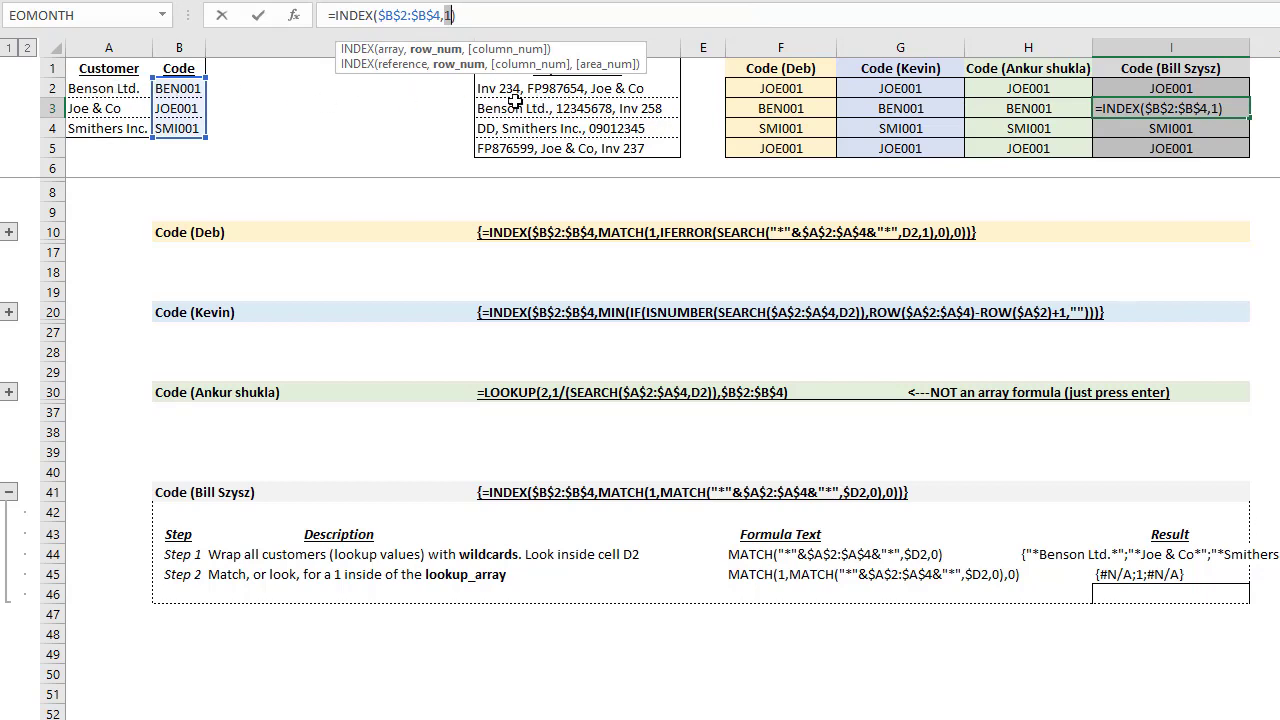
key("Escape")
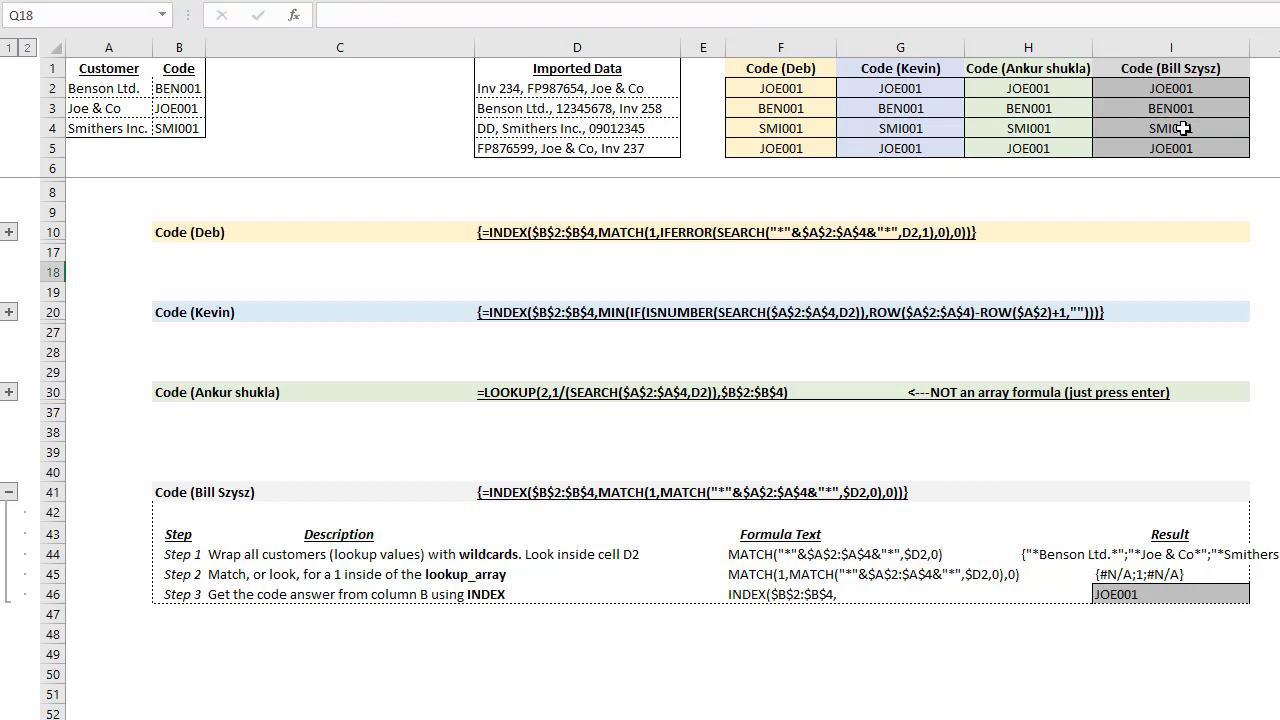
Step: Evaluate the INDEX row_num argument in cell I4's formula without keeping the change, and compare I4 with the code in B4
left_click(1140, 133)
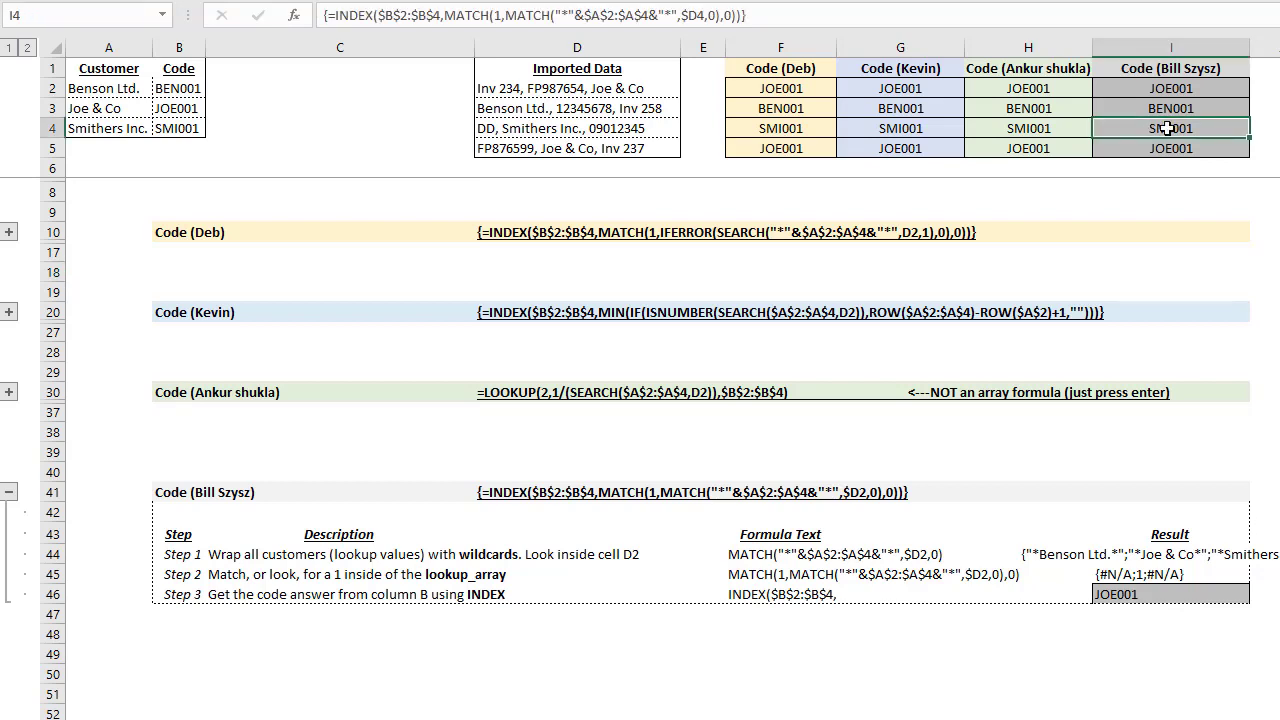
left_click(448, 17)
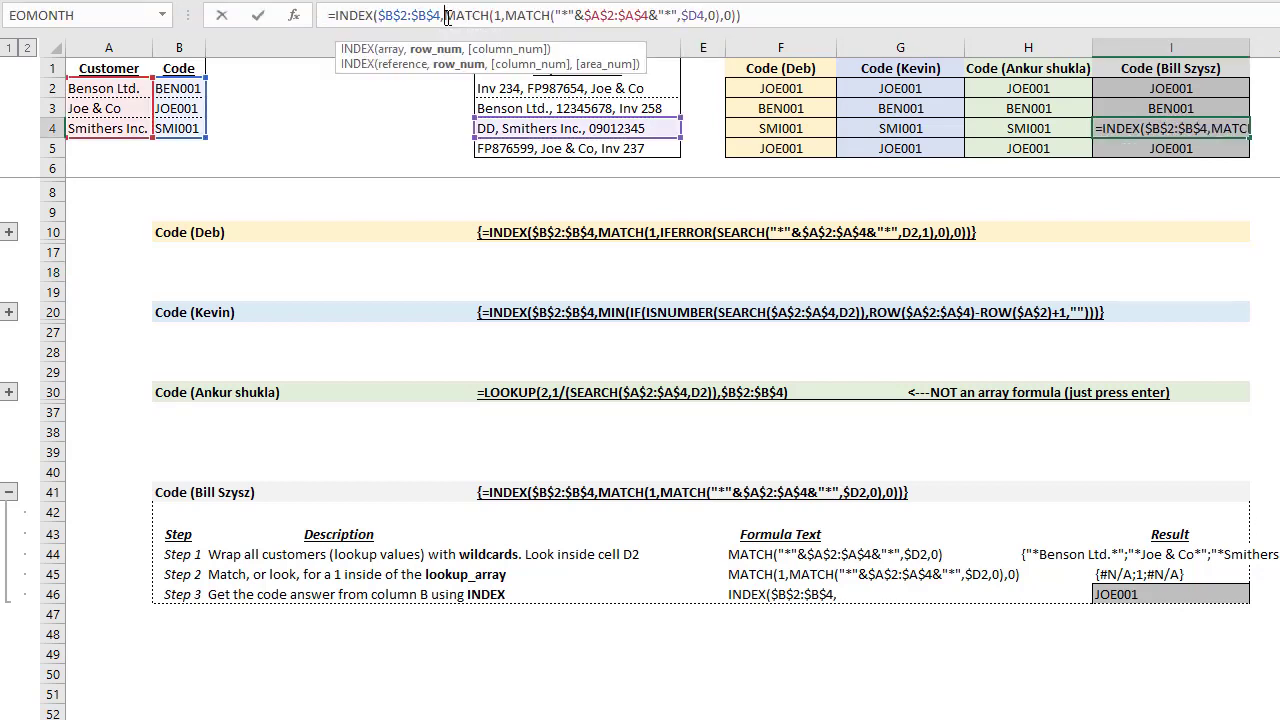
left_click(388, 50)
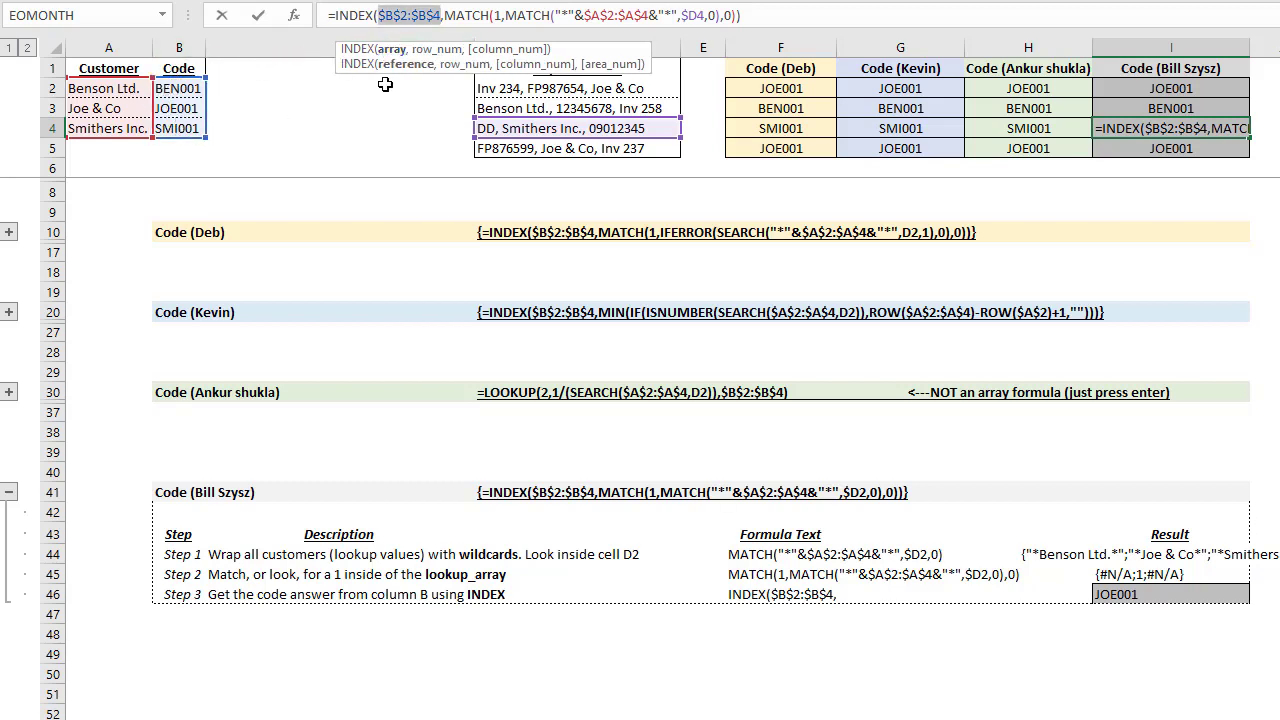
left_click(426, 52)
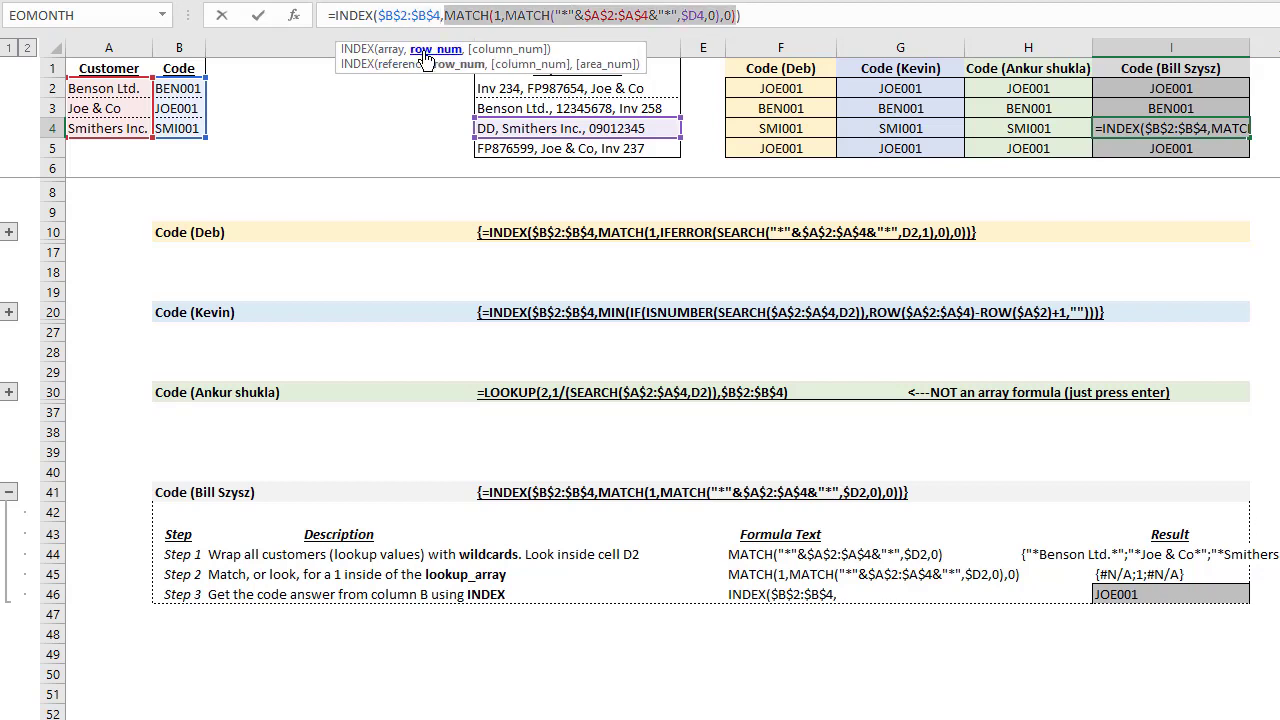
type("3")
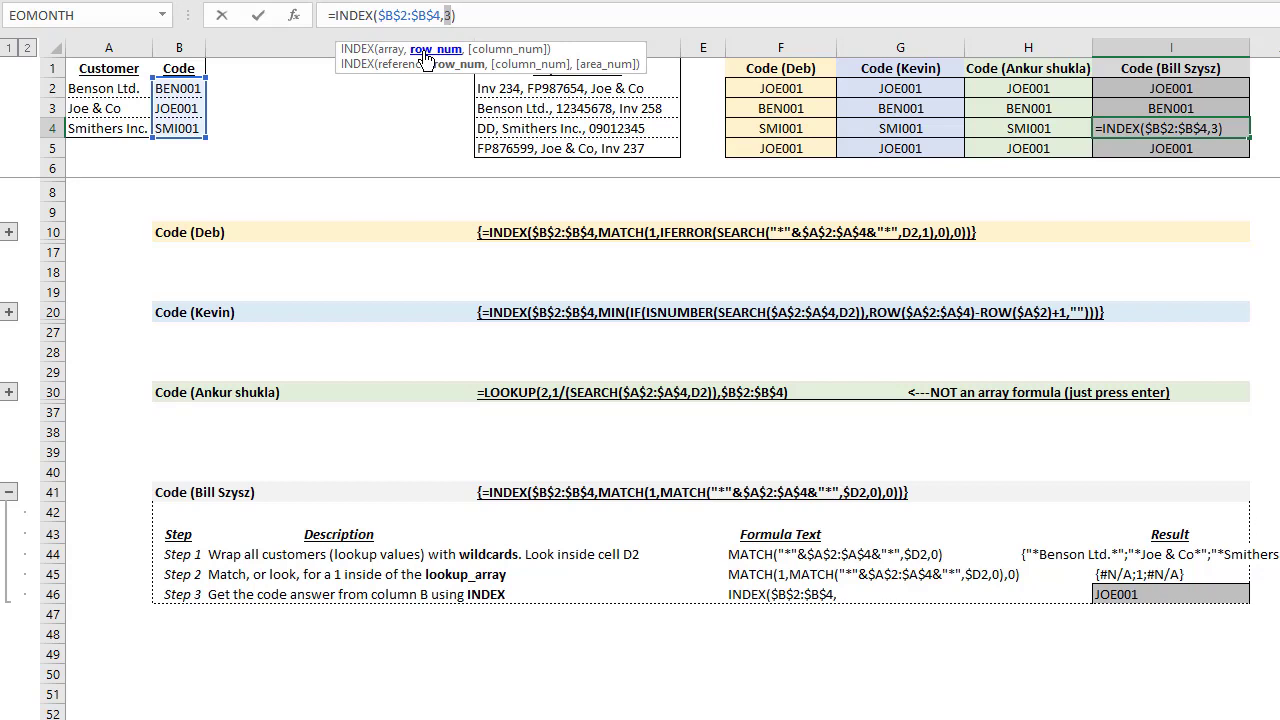
key("Escape")
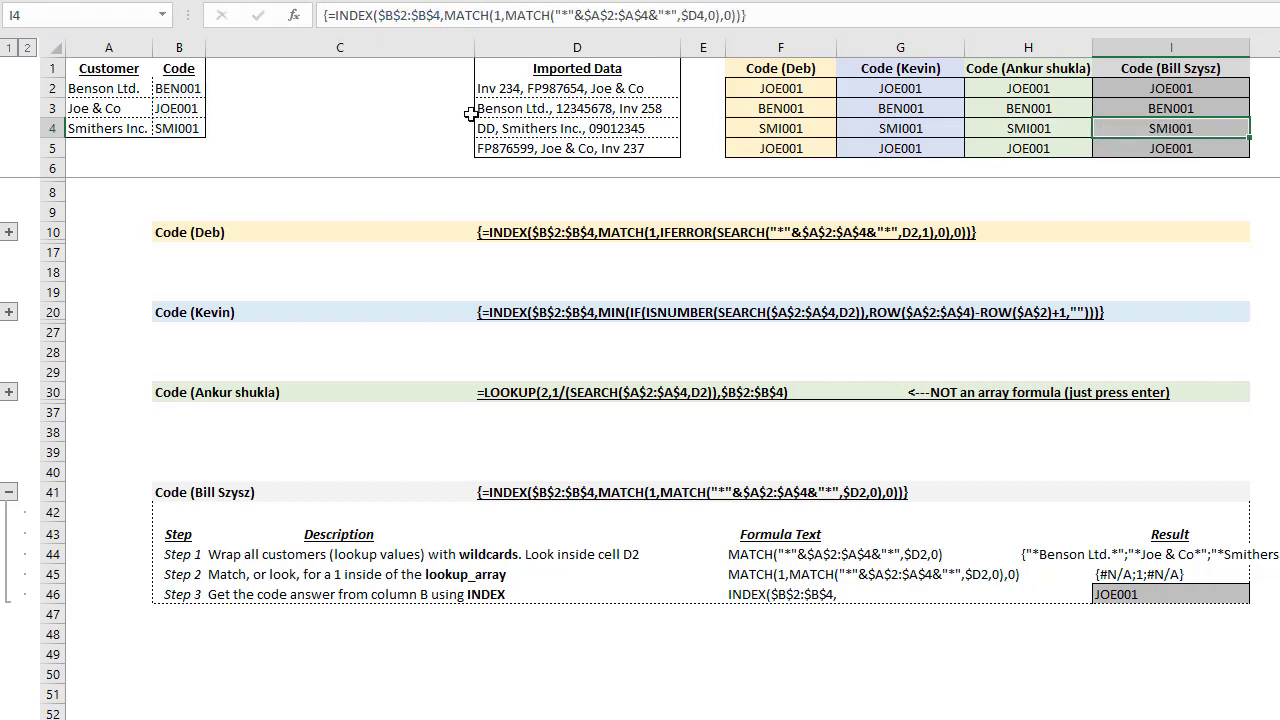
left_click(174, 129)
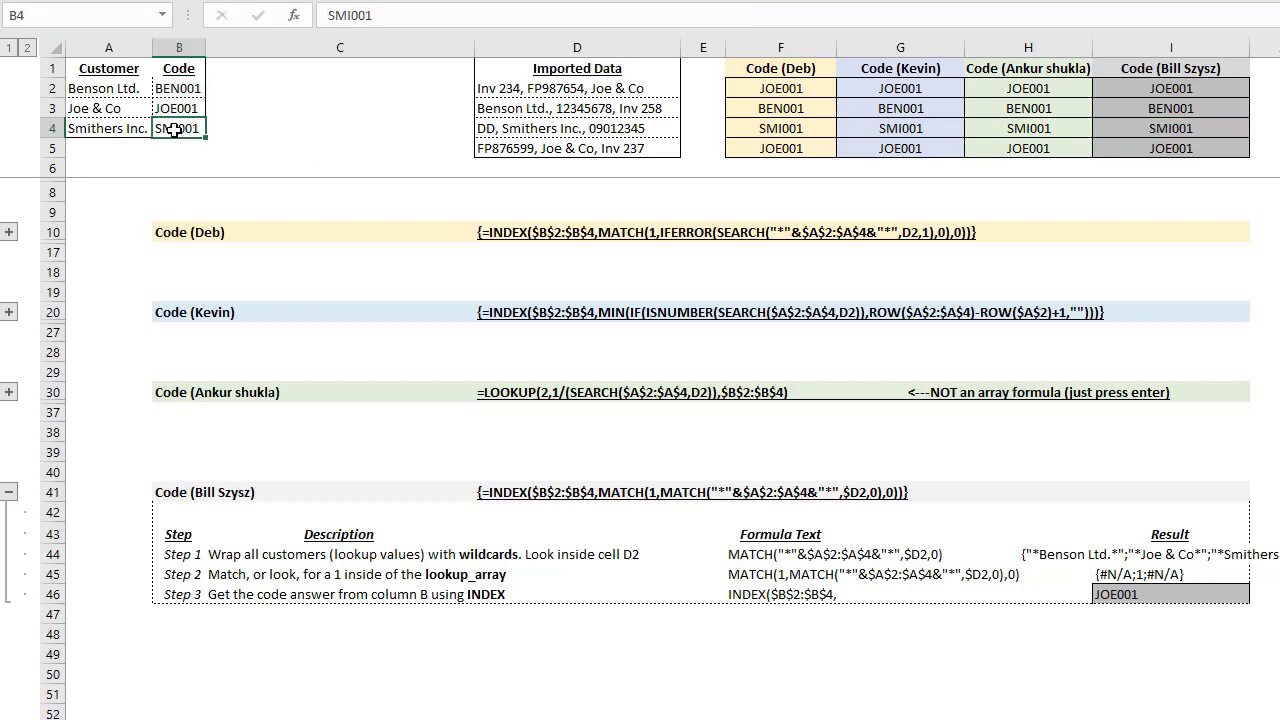
left_click(1157, 131)
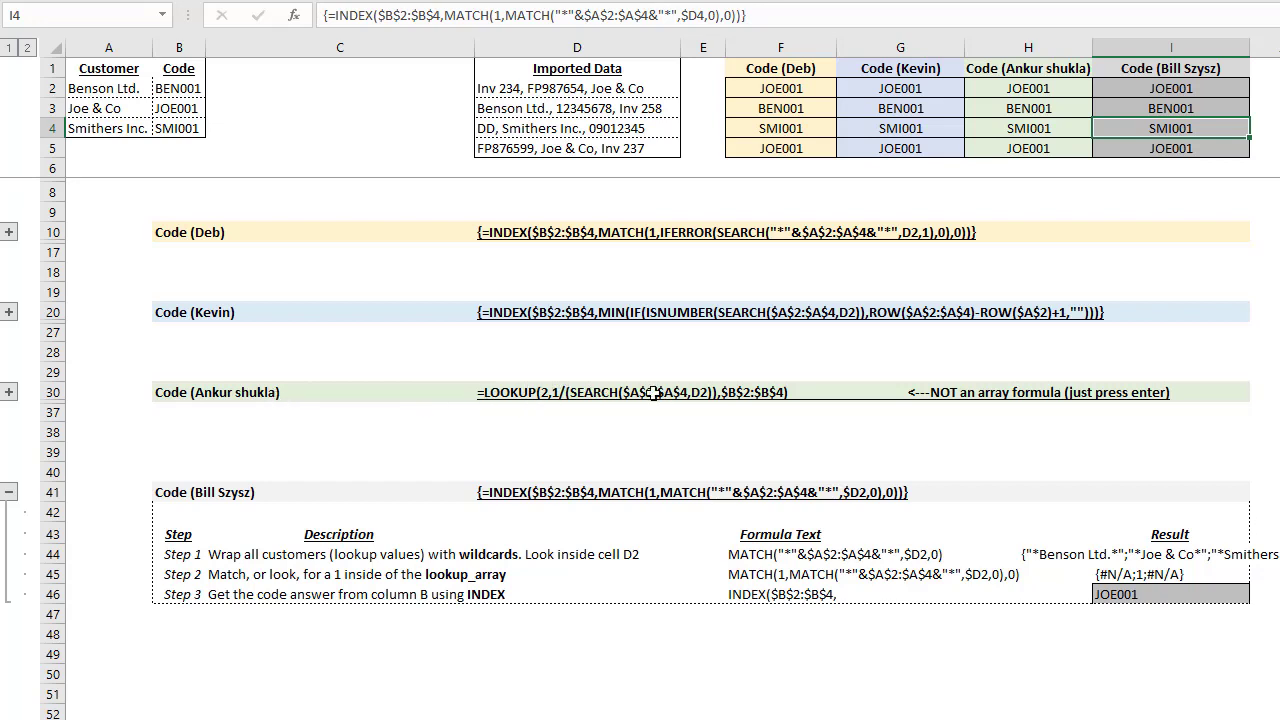
Step: Open the "What solution is best?" comparison sheet and examine the double-MATCH formula in B12 and the LOOKUP formula in B11
left_click(687, 662)
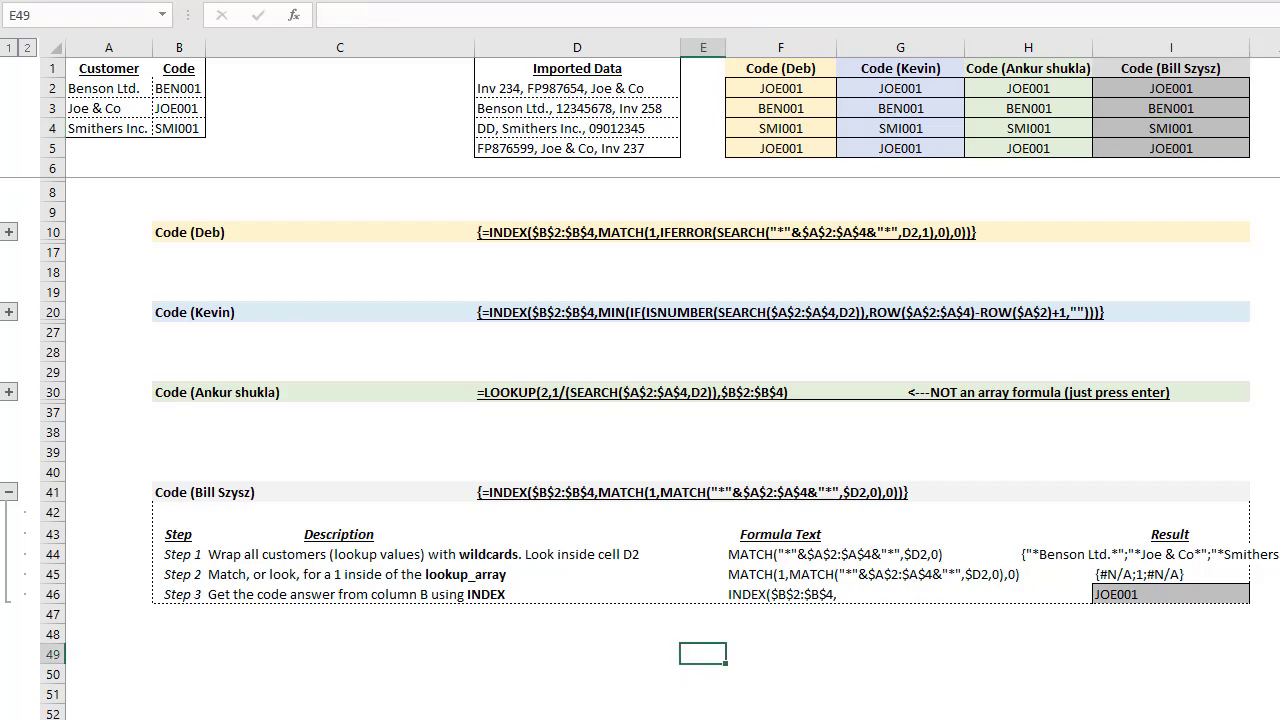
key("ctrl+Page_Down")
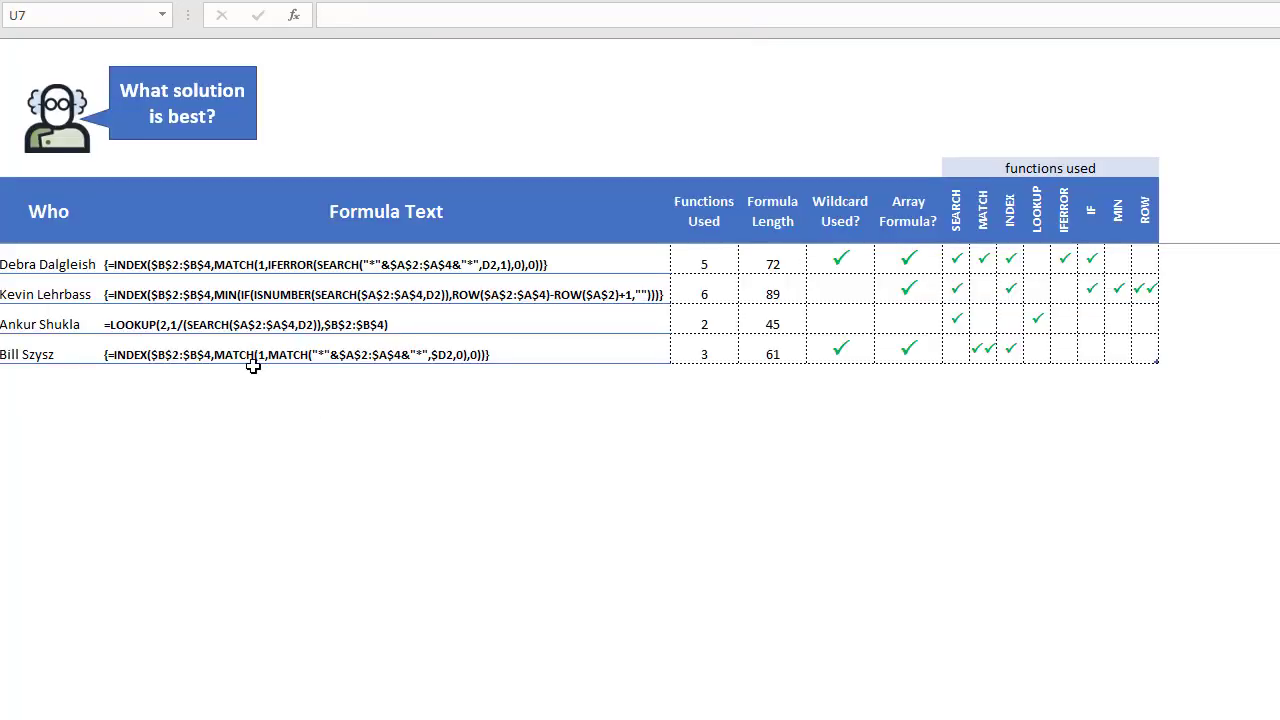
left_click(145, 354)
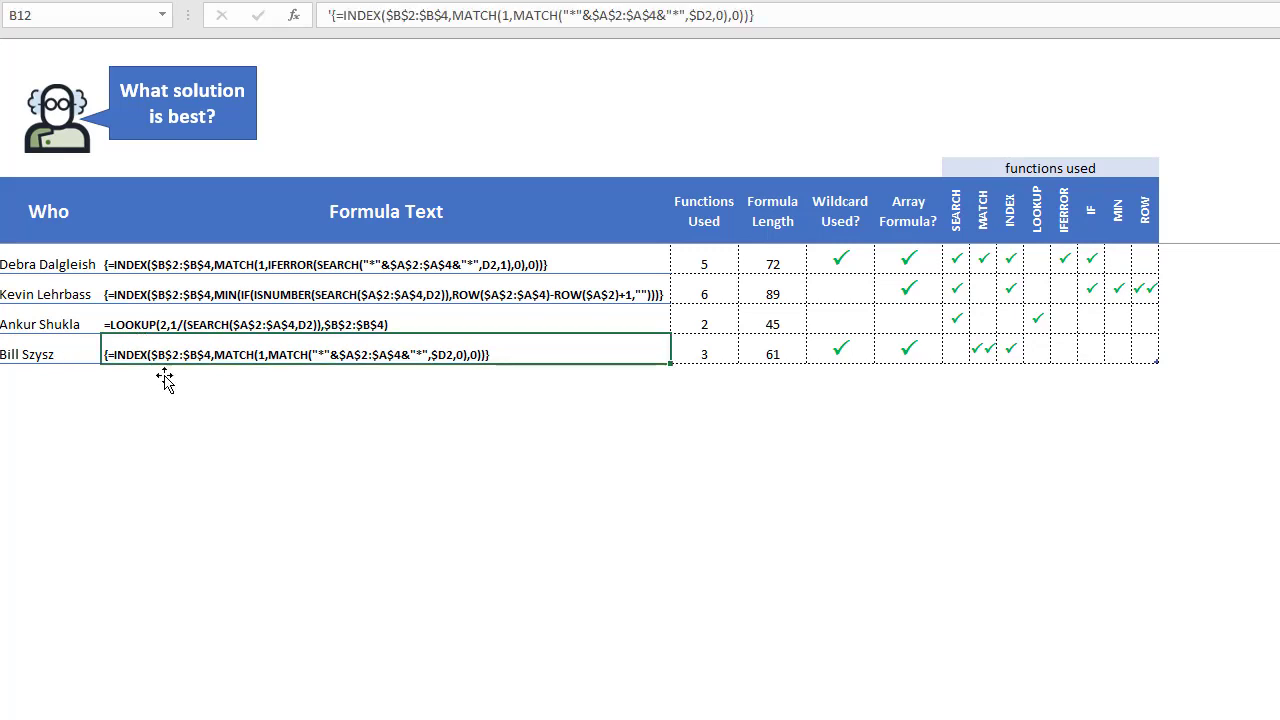
left_click(160, 324)
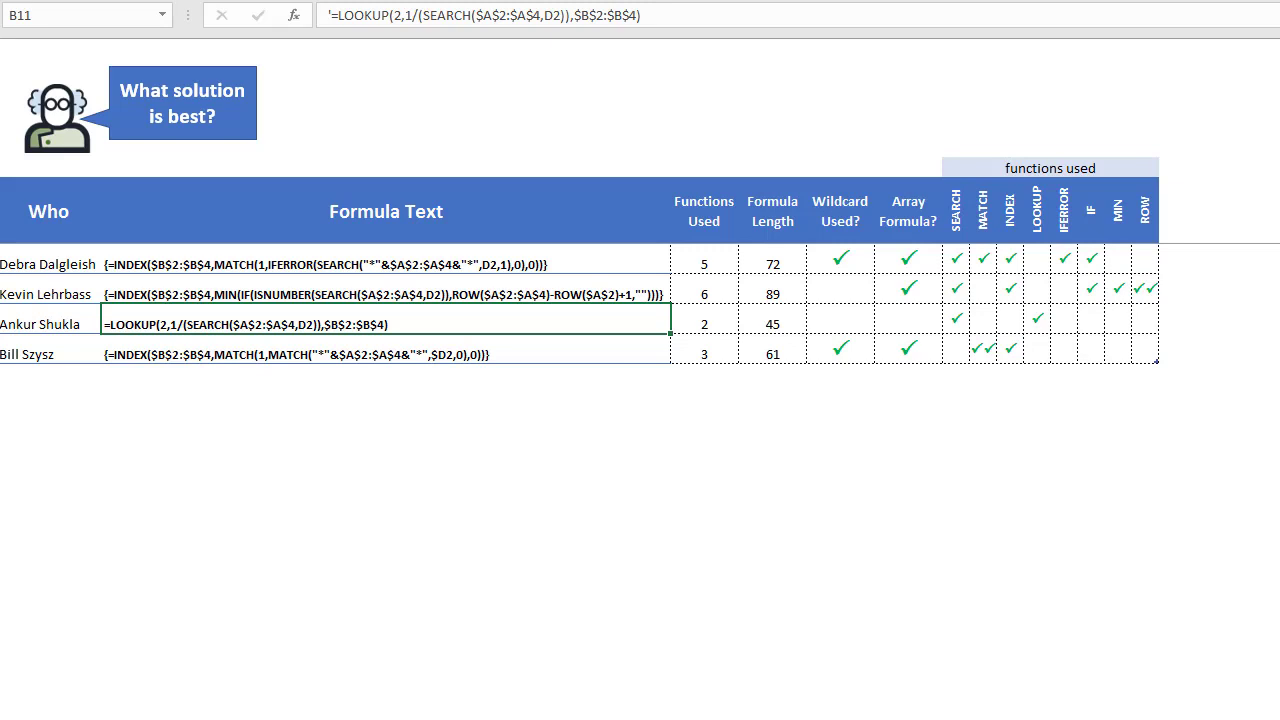
Step: Enter y in cell U1 to reveal the "Non Array?" criterion and its highlighting in the comparison table
left_click(1278, 50)
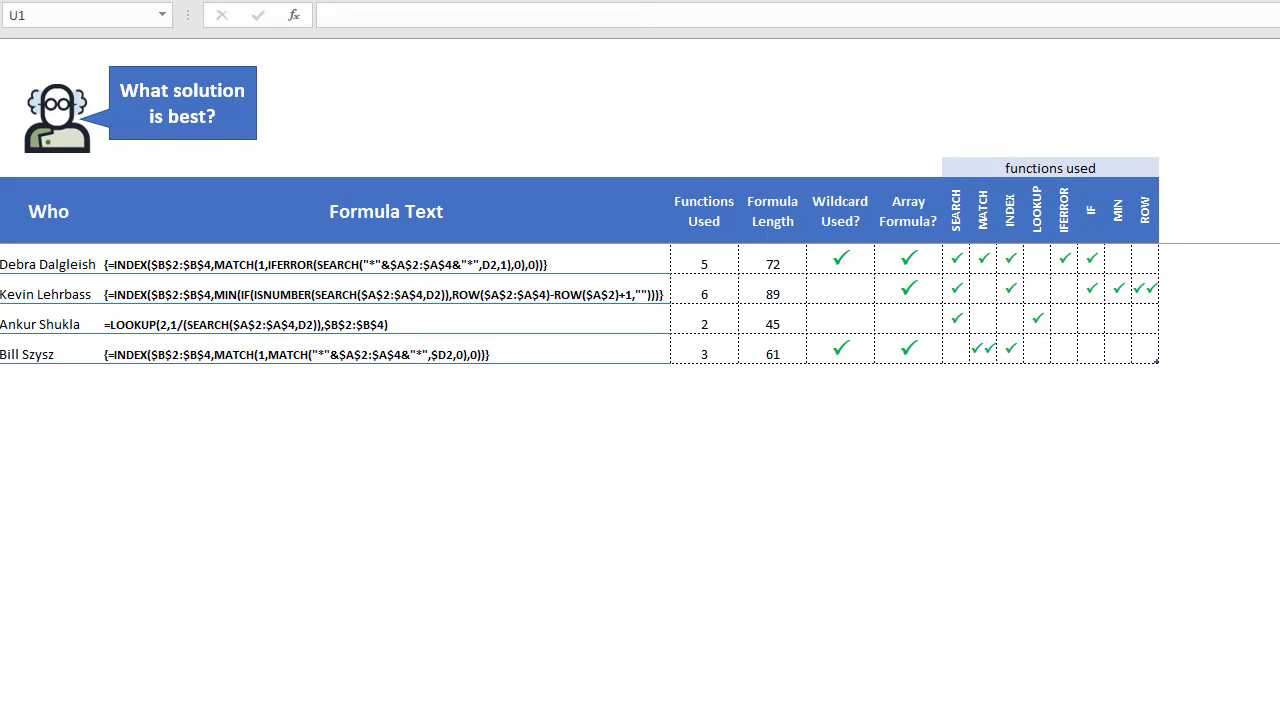
type("y")
key("Return")
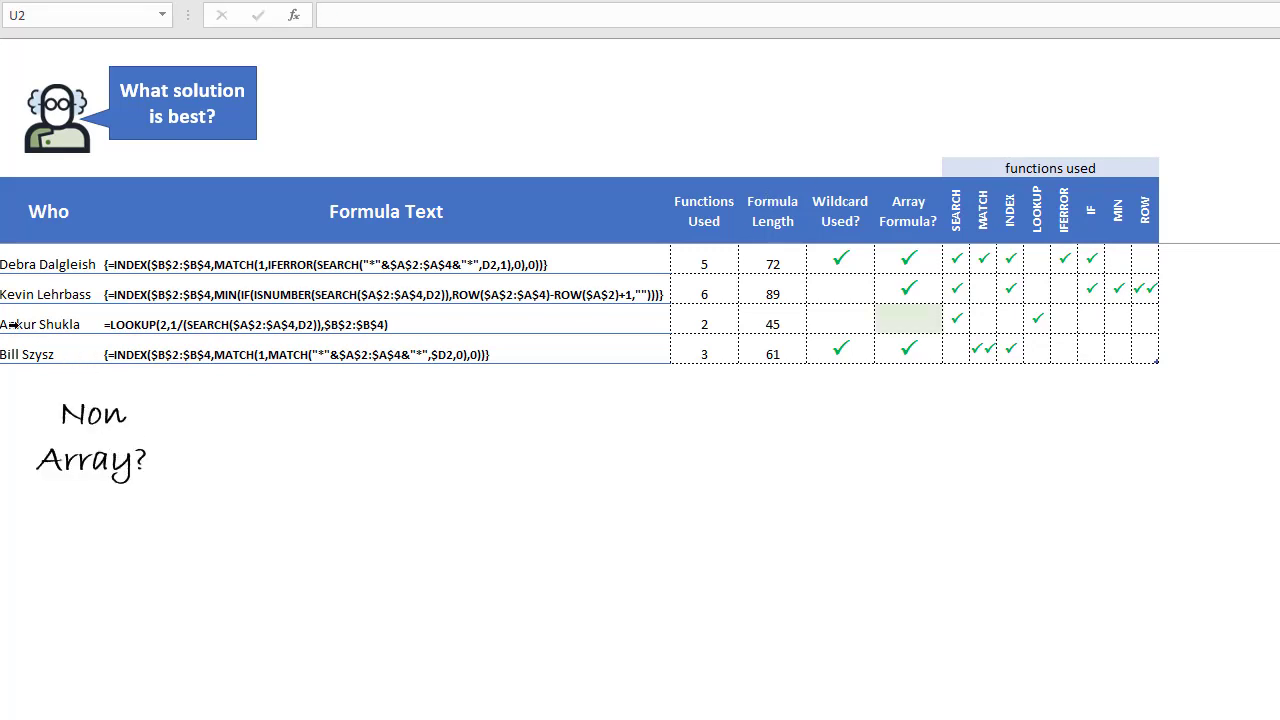
Step: Point out the LOOKUP formula in B11, and enter y in cell U2 to reveal the "Shortest Formula?" criterion
left_click(172, 320)
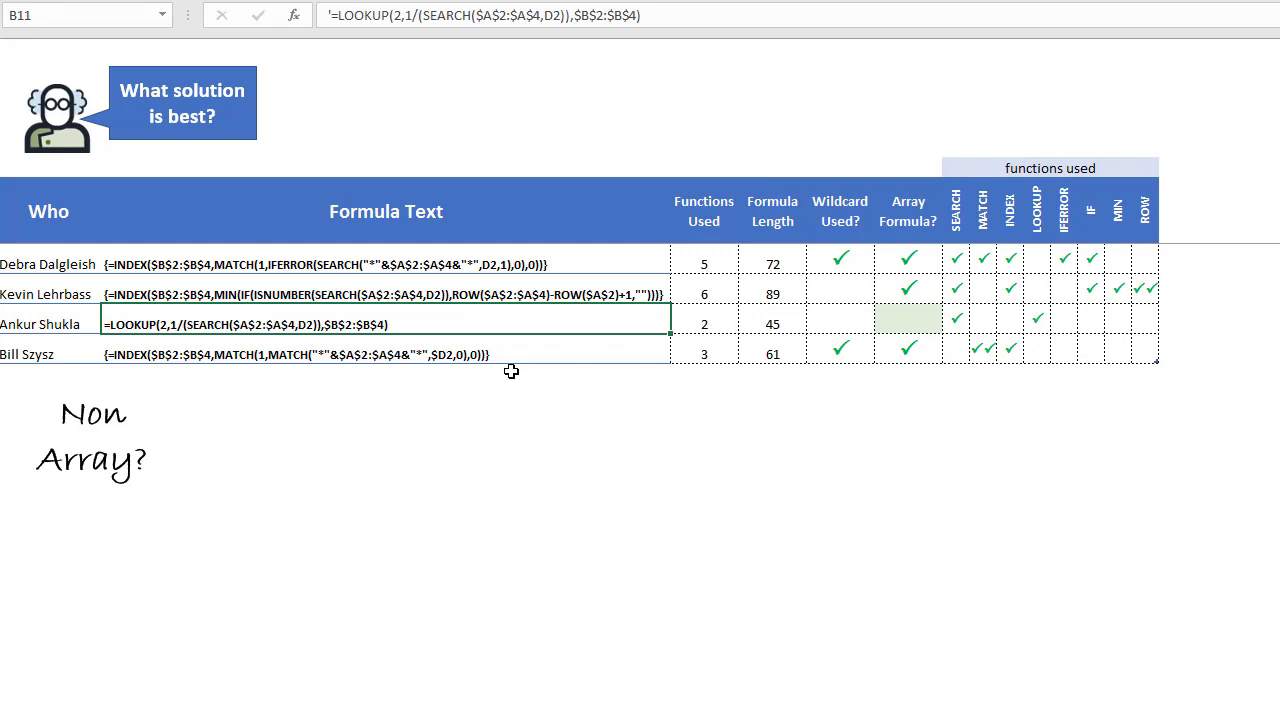
left_click(1275, 62)
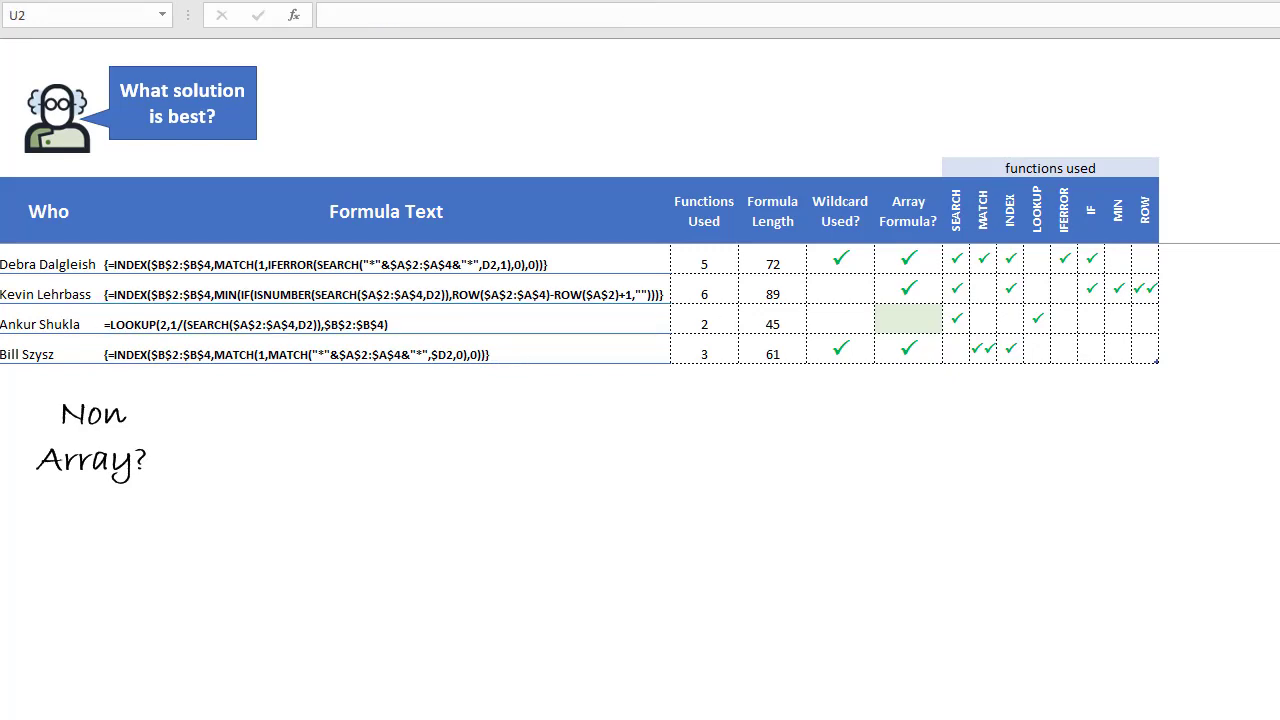
type("y")
key("Return")
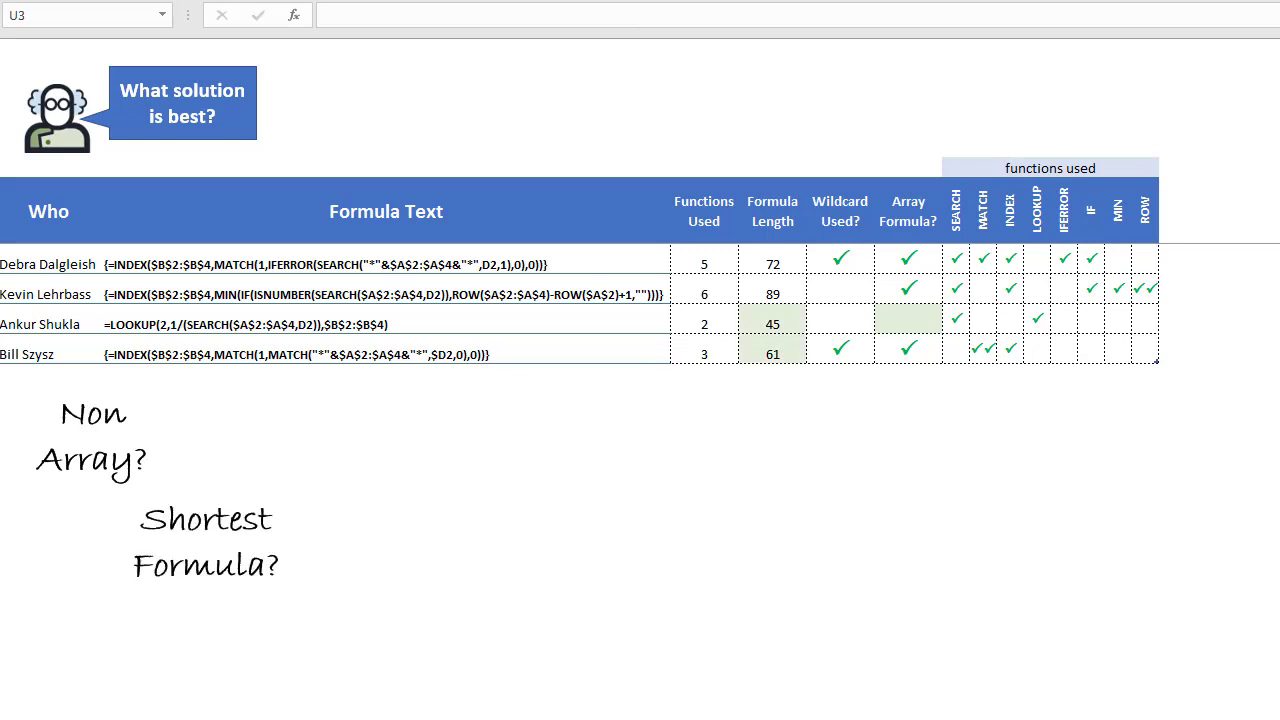
Step: Point out the formulas in B11 and B12, and enter y in cell U3 to reveal the "Least amount of functions?" criterion
left_click(126, 324)
left_click(152, 349)
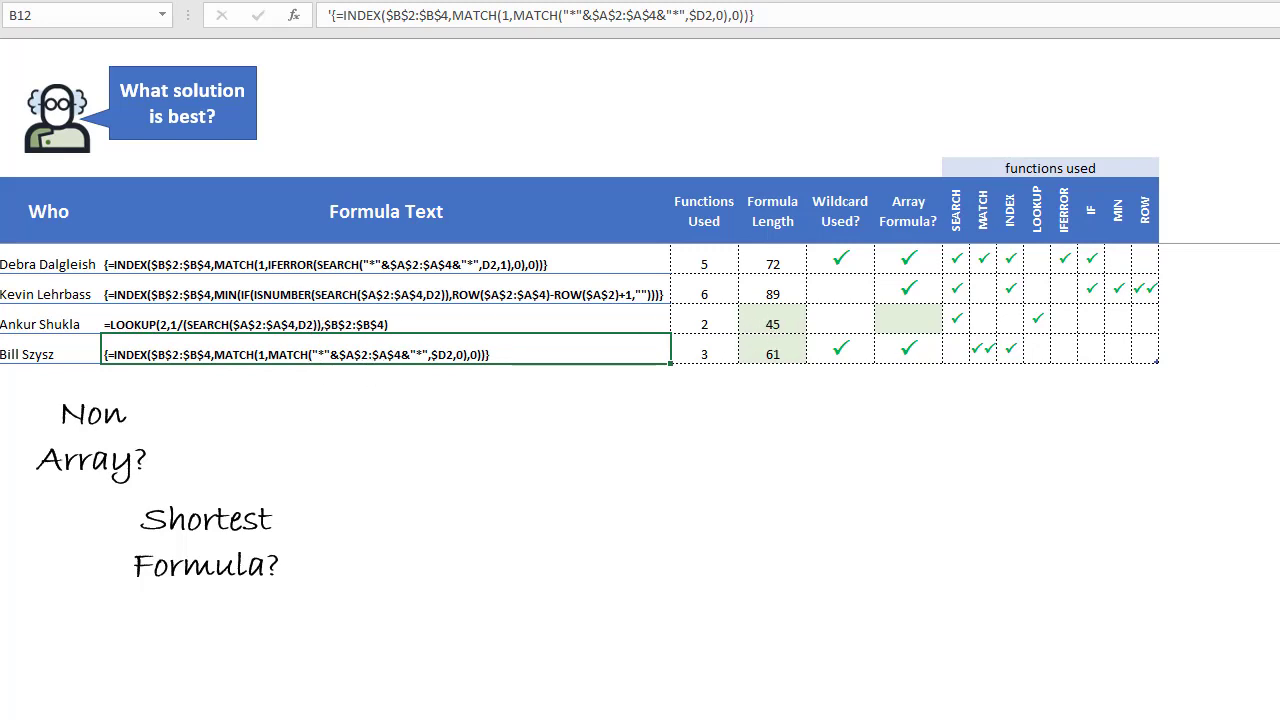
left_click(1278, 88)
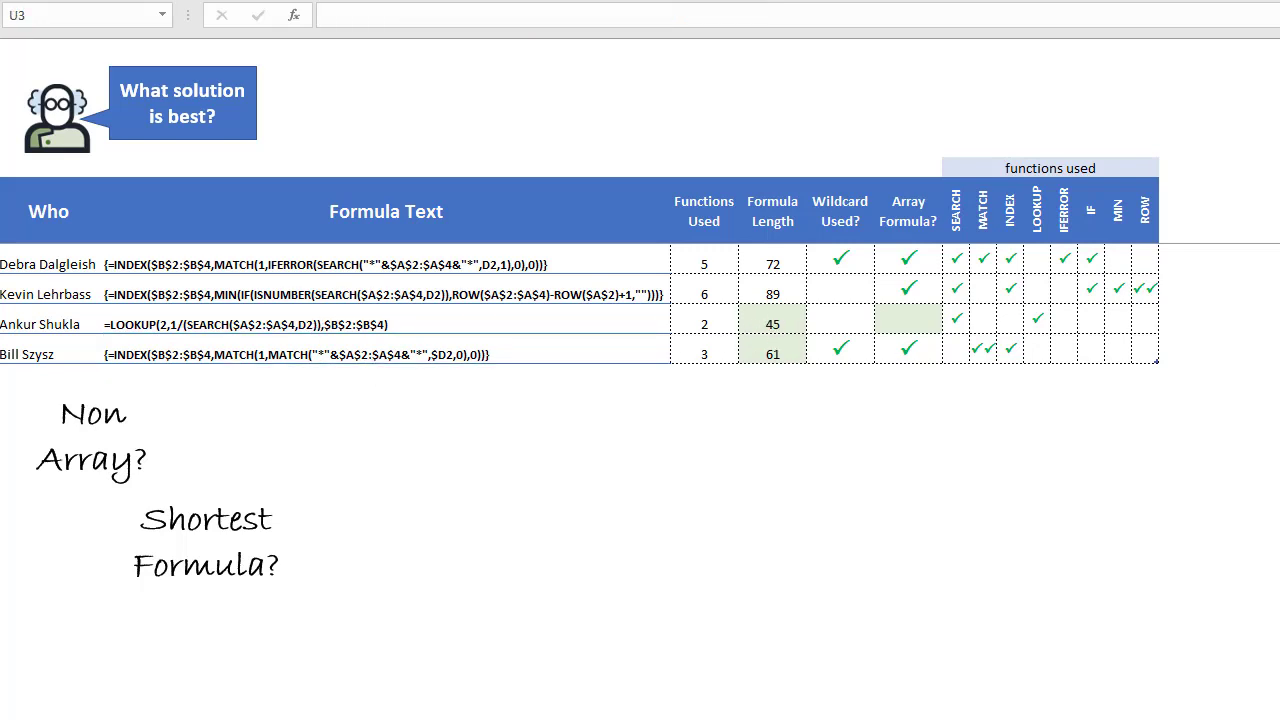
type("y")
key("Return")
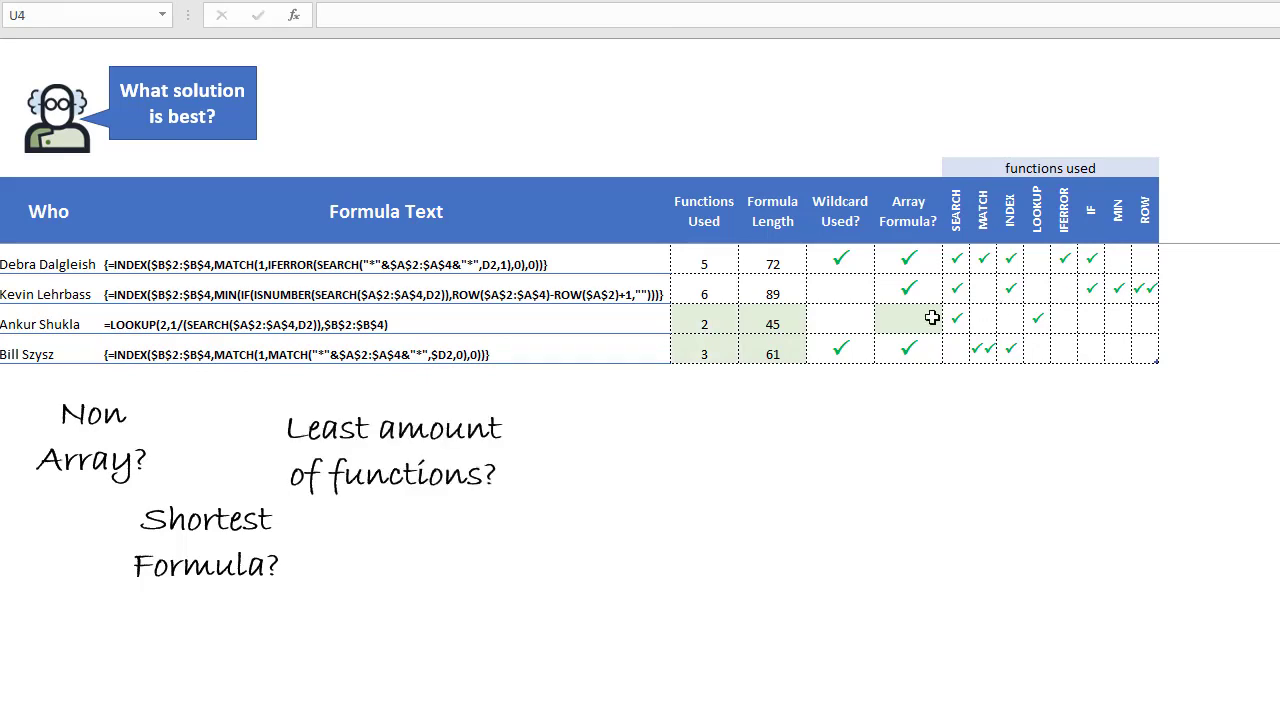
Step: Enter x in cell T7 to reveal the "Least complex?" criterion below the comparison table
left_click(395, 332)
left_click(414, 354)
type("x")
key("Return")
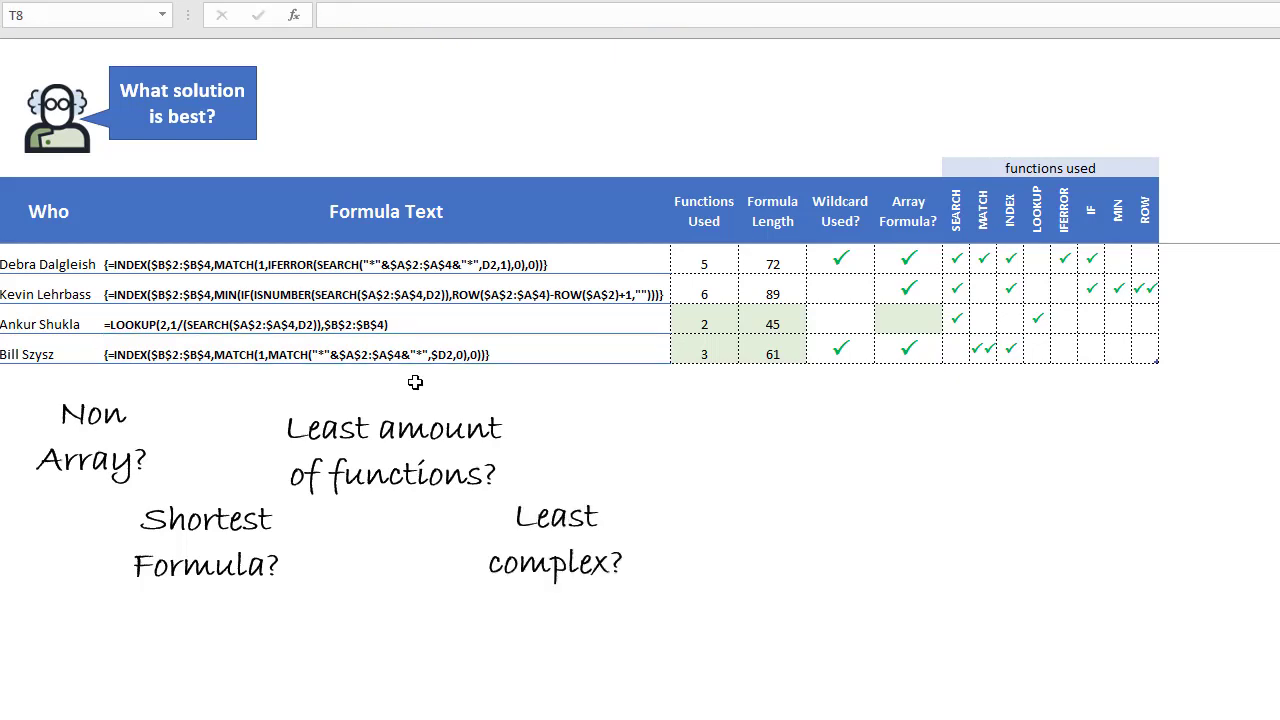
Step: Compare the complexity of the four formula texts in cells B9 to B12
left_click(328, 324)
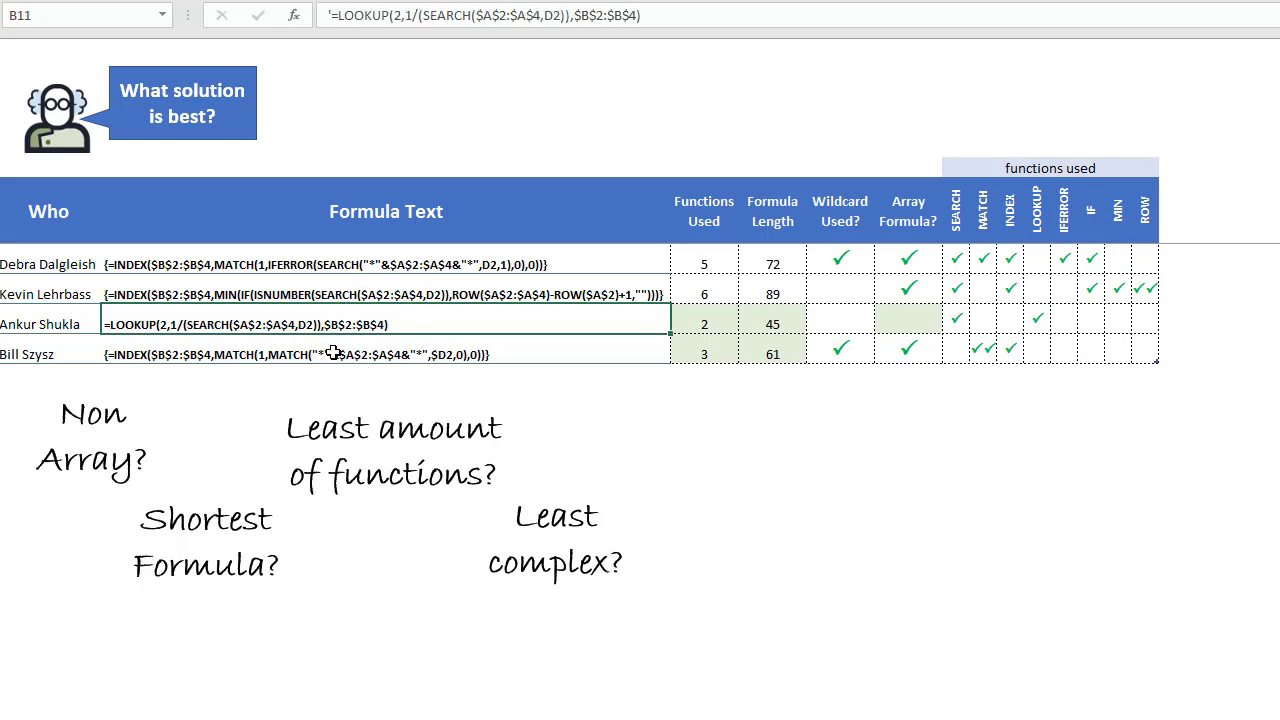
left_click(333, 354)
left_click(333, 266)
left_click(331, 292)
left_click(324, 264)
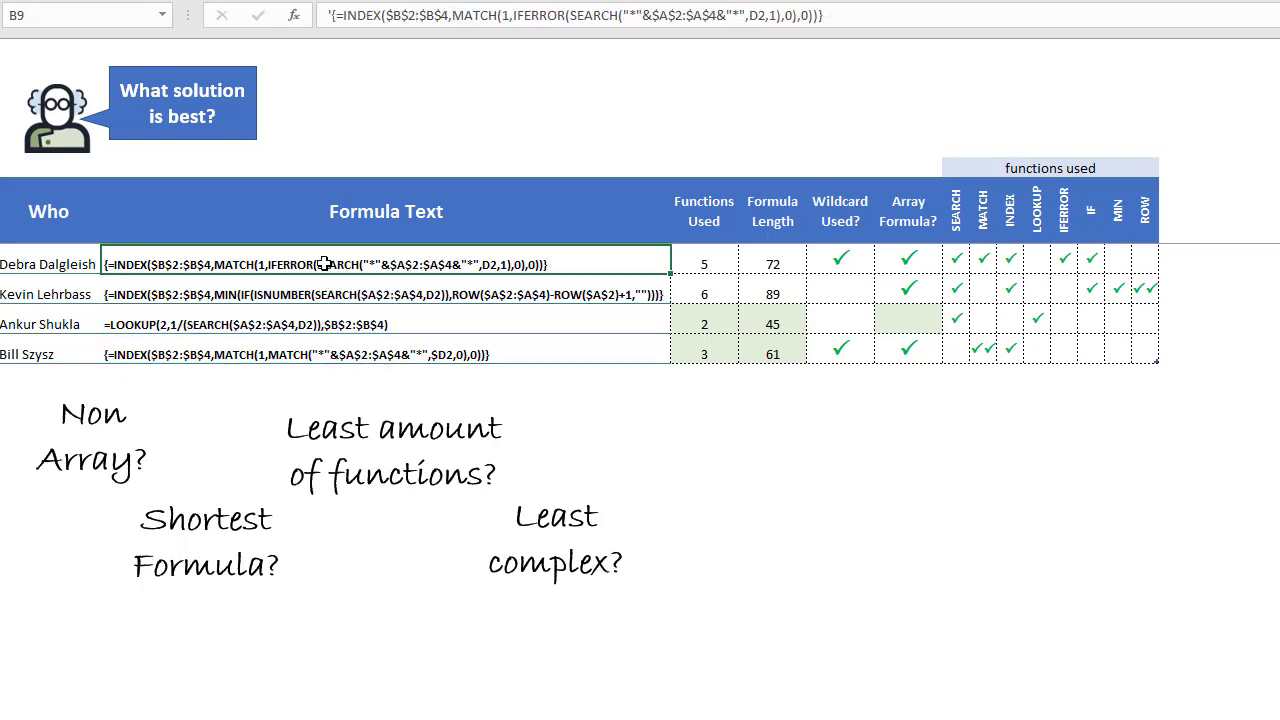
left_click(324, 325)
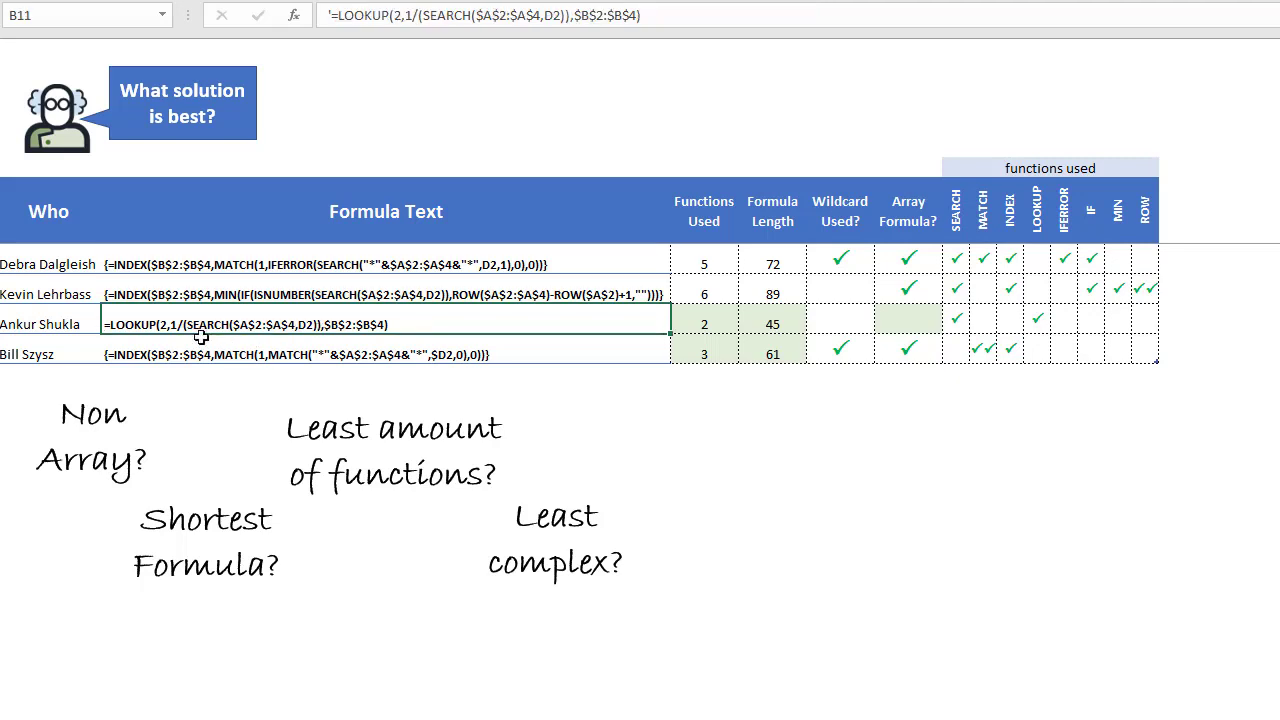
left_click(308, 354)
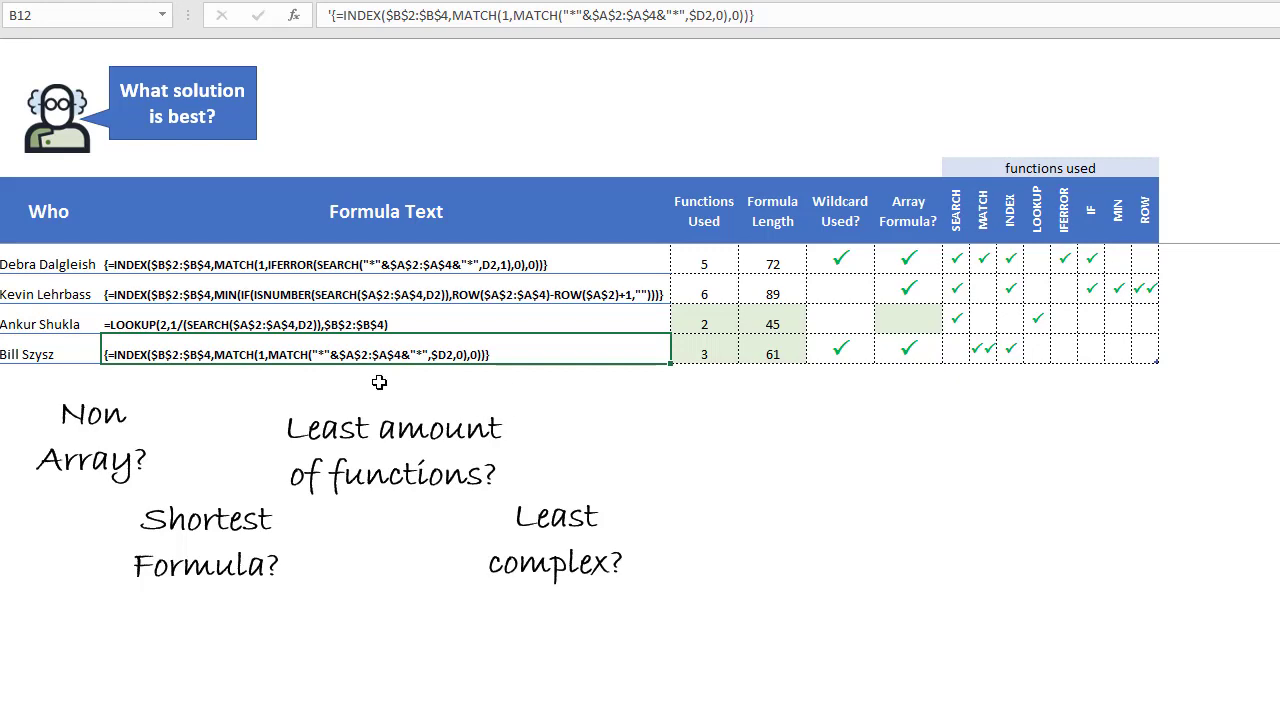